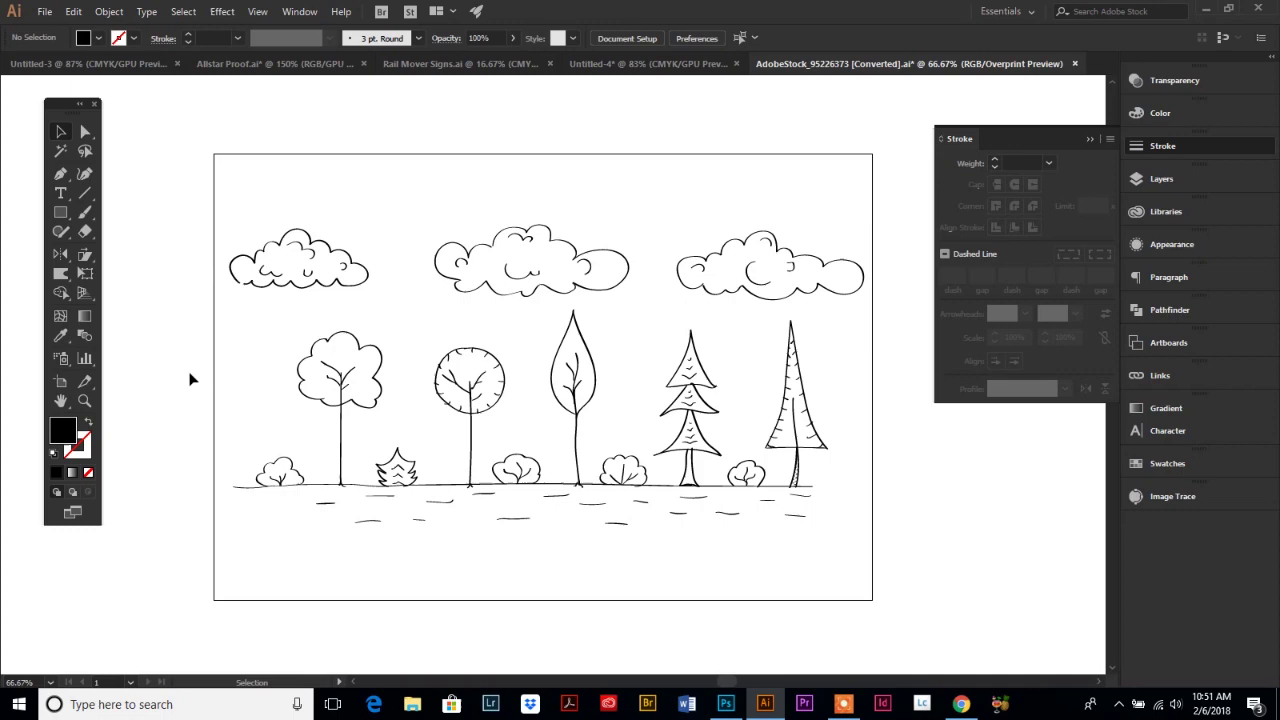
# Step: Zoom in on the middle cloud and toggle Outline view on and off with Ctrl+Y
pyautogui.hotkey('ctrl', 'alt', 'shift', 'y')
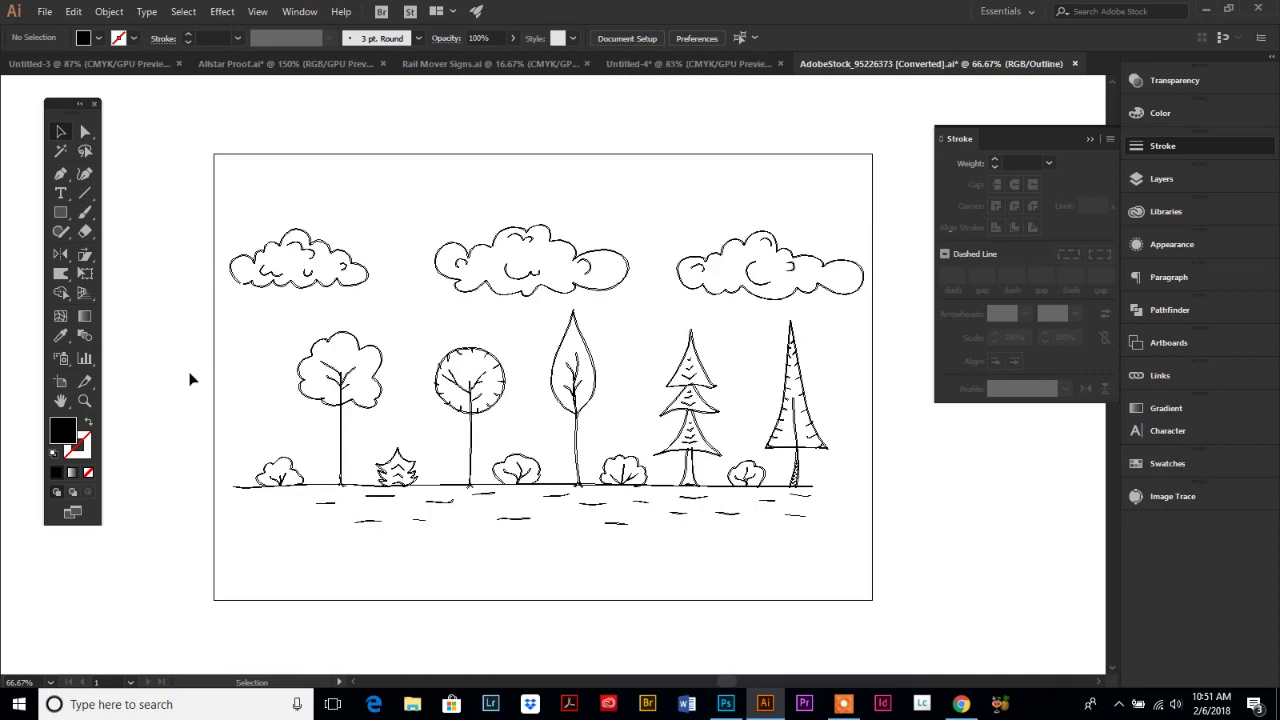
pyautogui.hotkey('ctrl', 'e')
pyautogui.press('z')
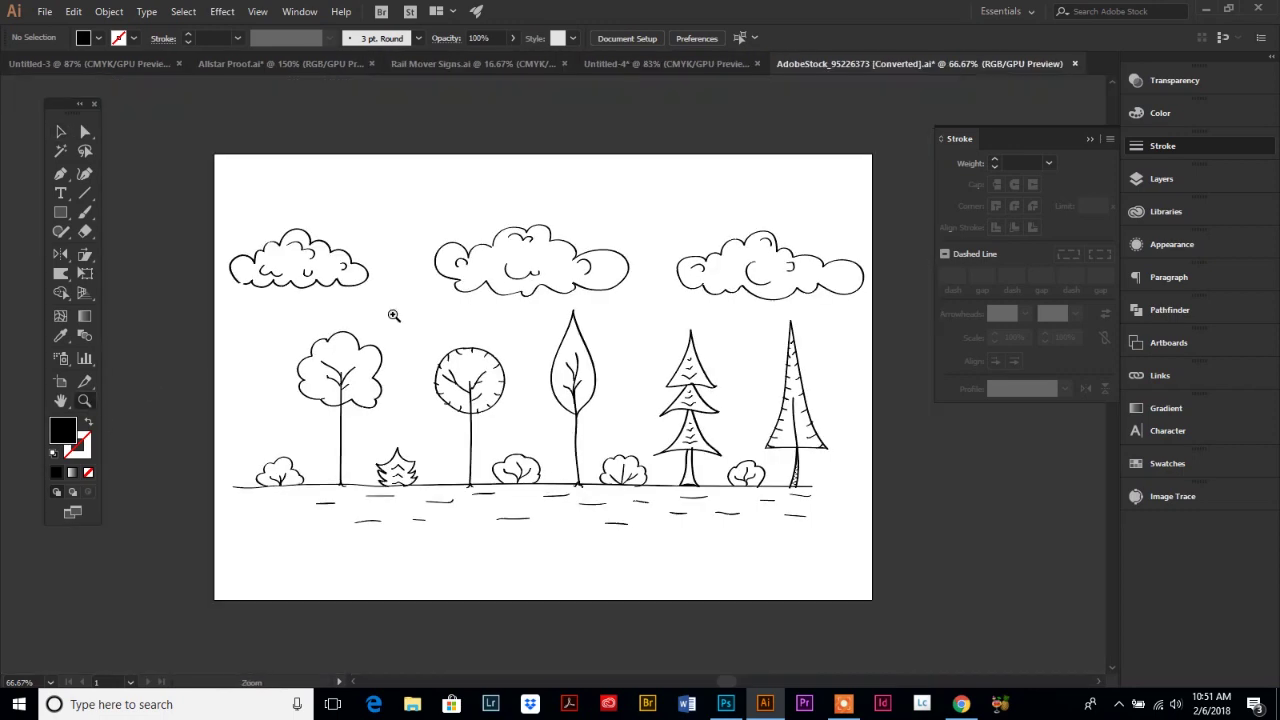
pyautogui.moveTo(206, 189); pyautogui.dragTo(528, 386)
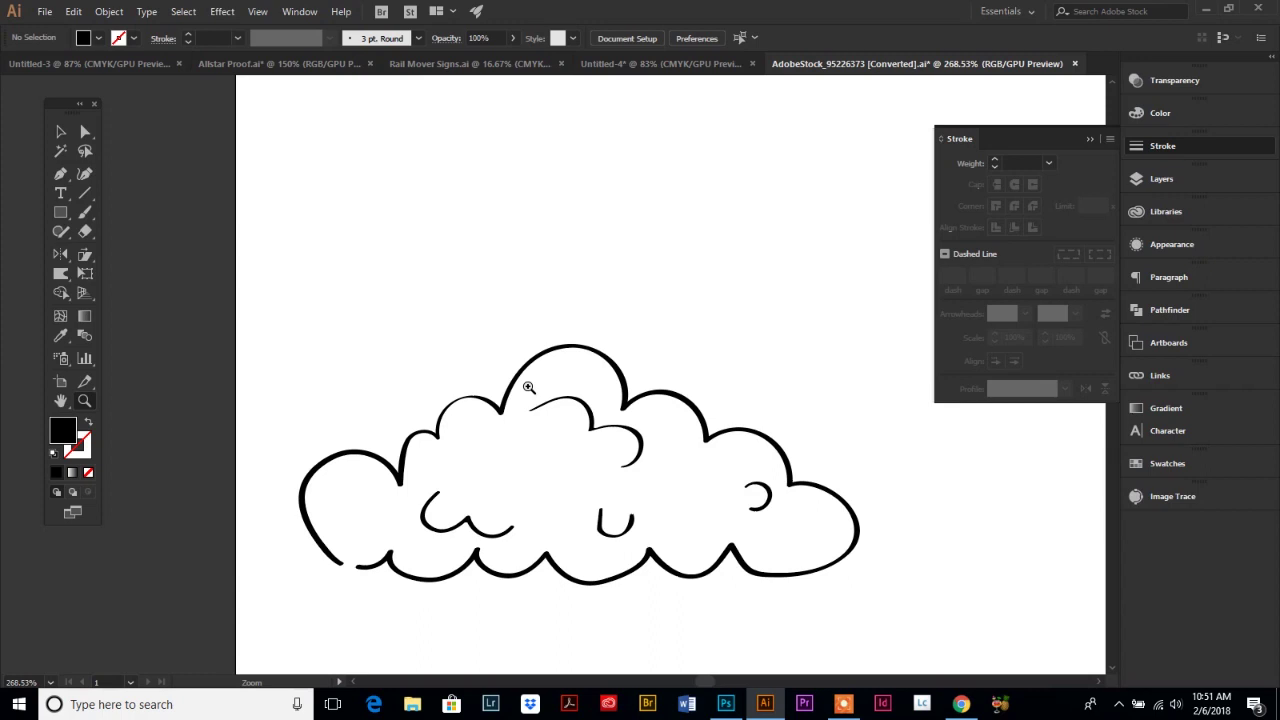
pyautogui.hotkey('ctrl', 'y')
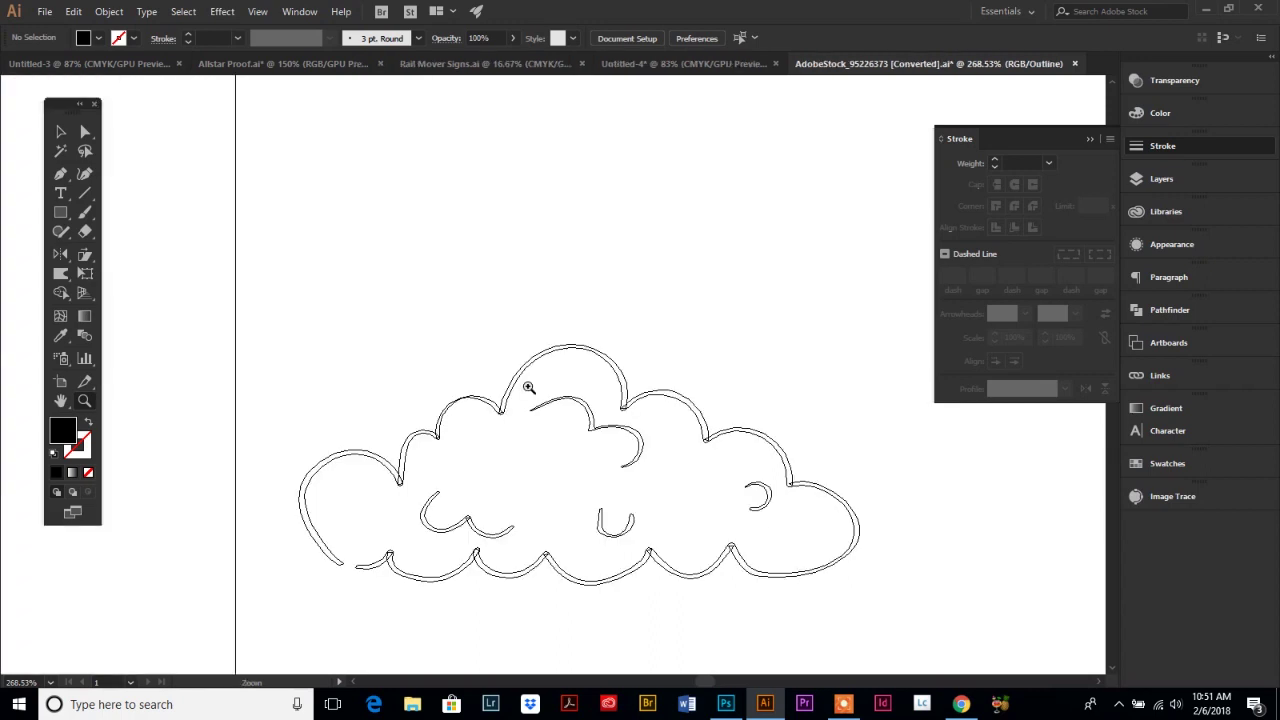
pyautogui.hotkey('ctrl', 'y')
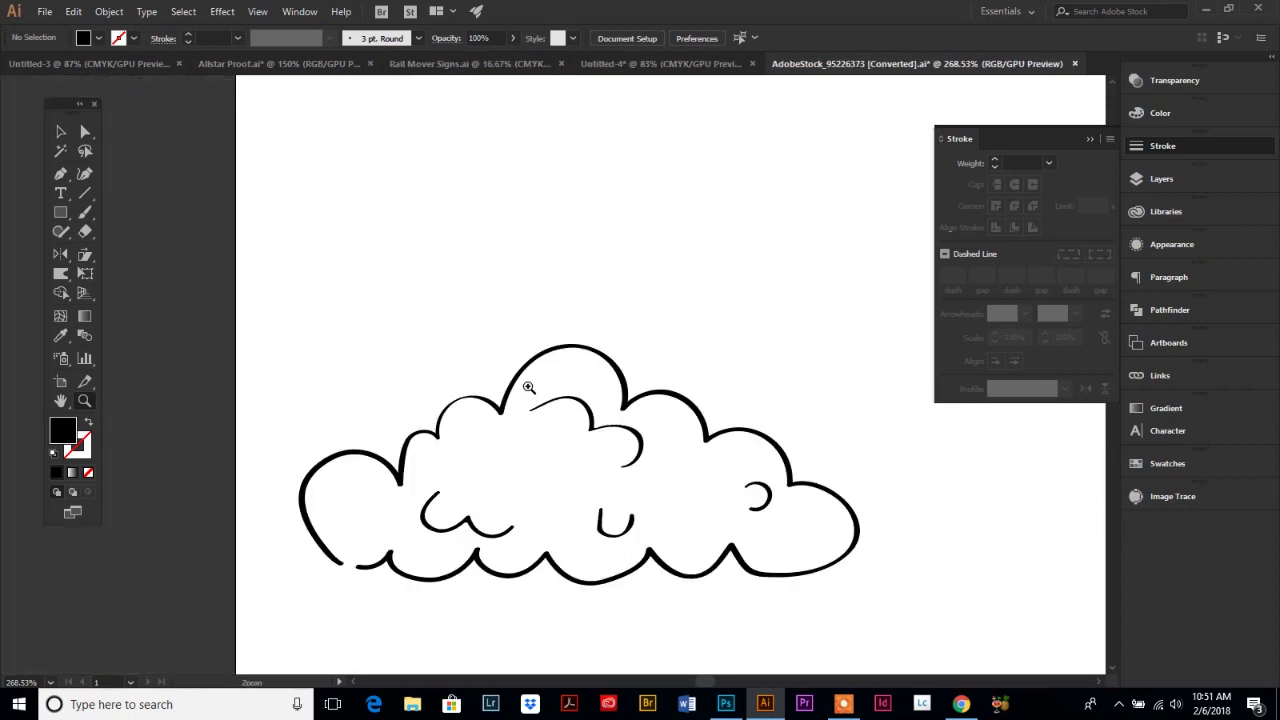
# Step: Zoom back out to the whole artboard and return to the Selection tool
pyautogui.keyDown('alt'); pyautogui.click(713, 443); pyautogui.keyUp('alt')
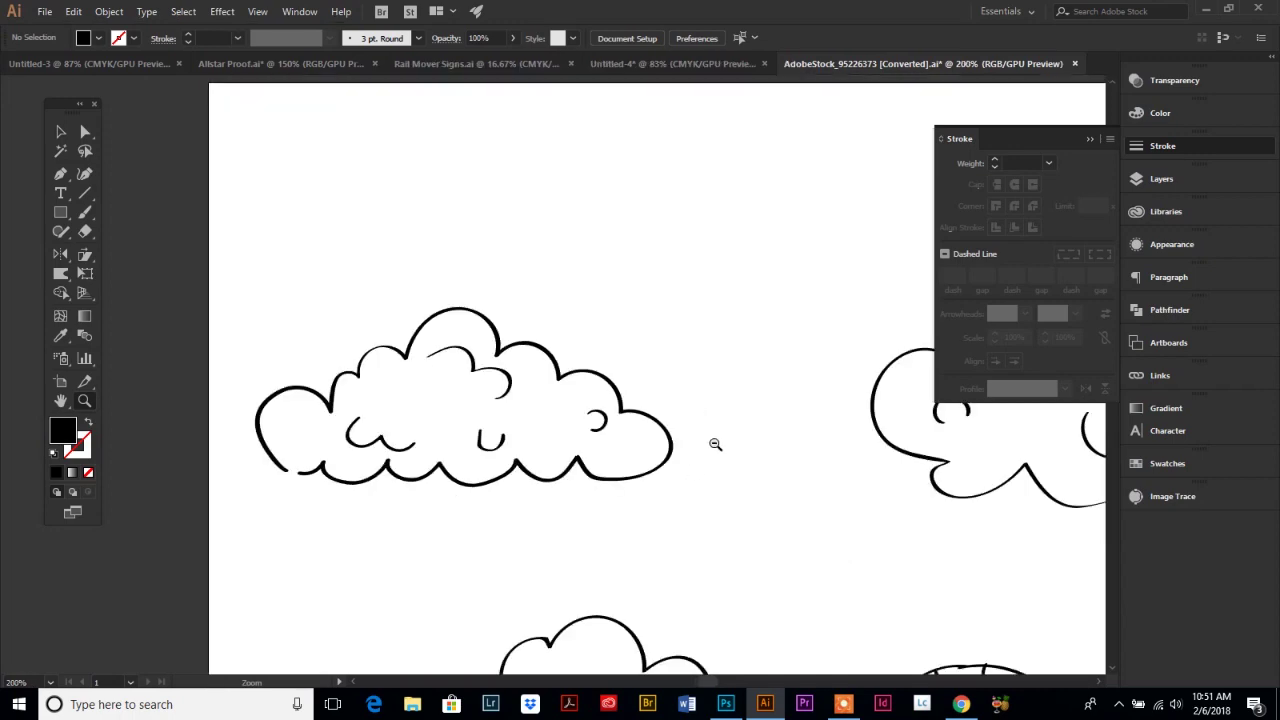
pyautogui.keyDown('alt'); pyautogui.click(711, 443); pyautogui.keyUp('alt')
pyautogui.keyDown('alt'); pyautogui.click(710, 443); pyautogui.keyUp('alt')
pyautogui.keyDown('alt'); pyautogui.click(664, 432); pyautogui.keyUp('alt')
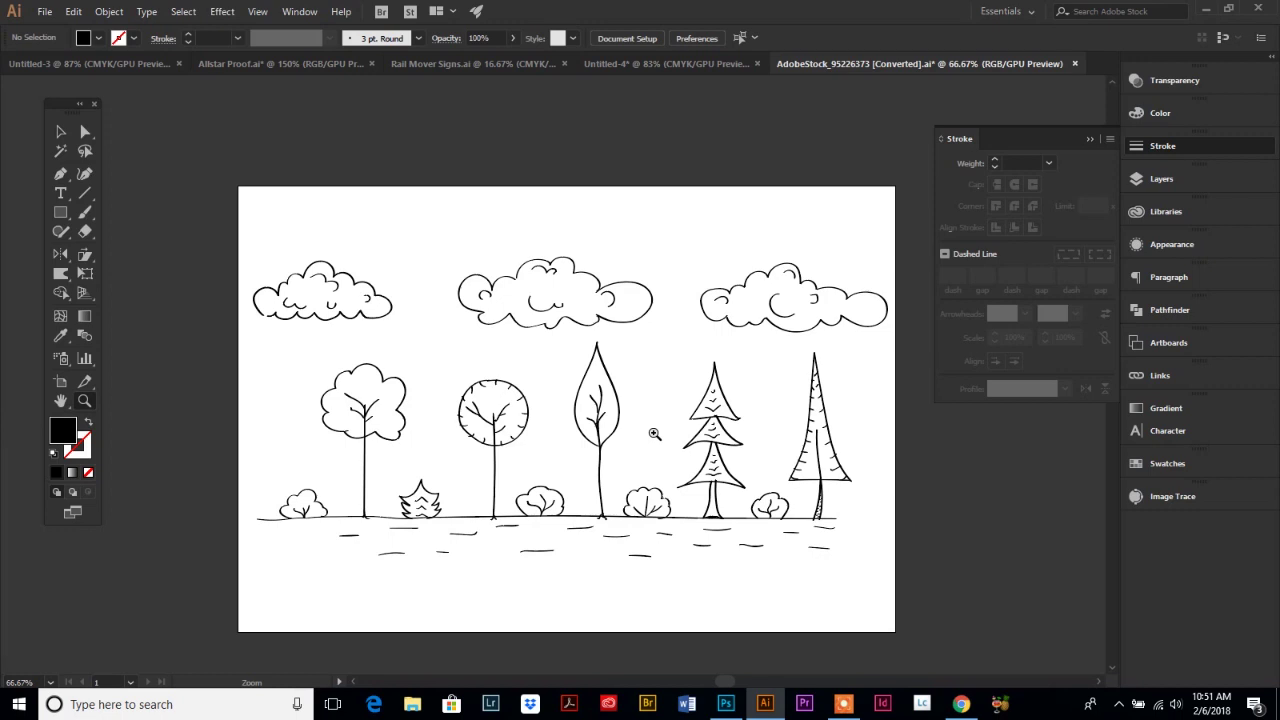
pyautogui.click(61, 132)
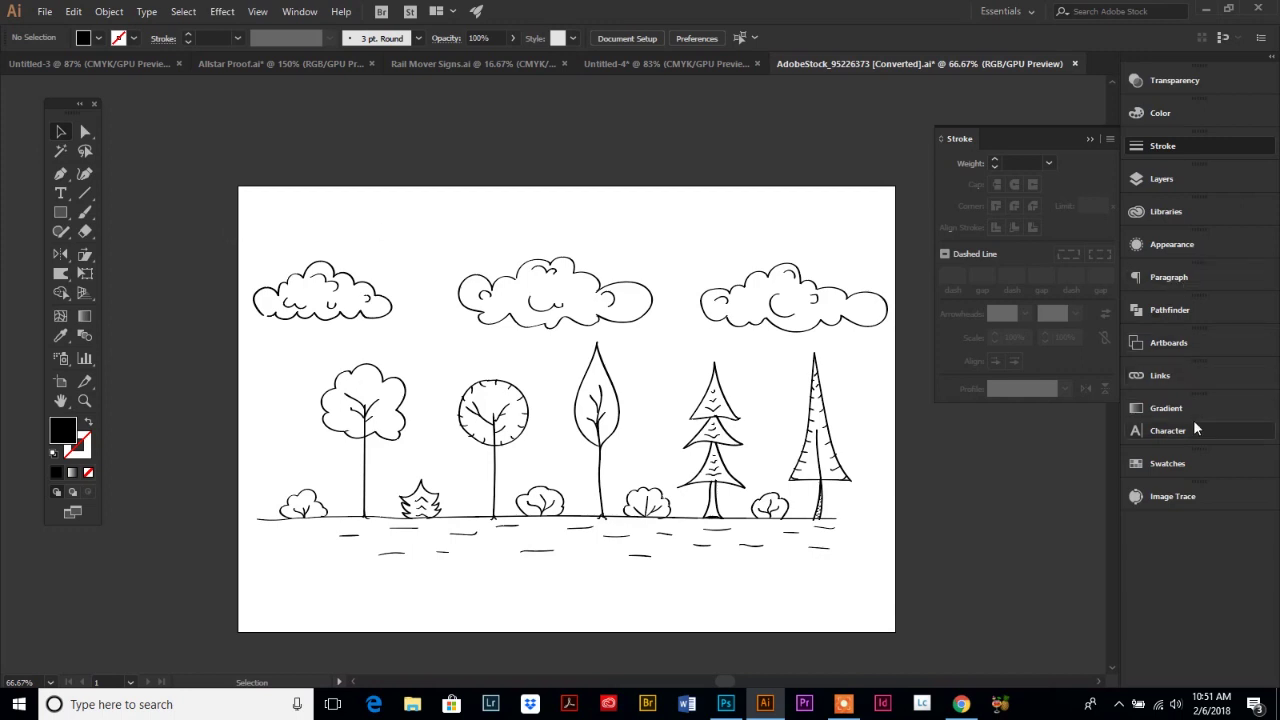
# Step: In the Layers panel, try moving Layer 2 below Layer 1, then put it back on top
pyautogui.click(1158, 179)
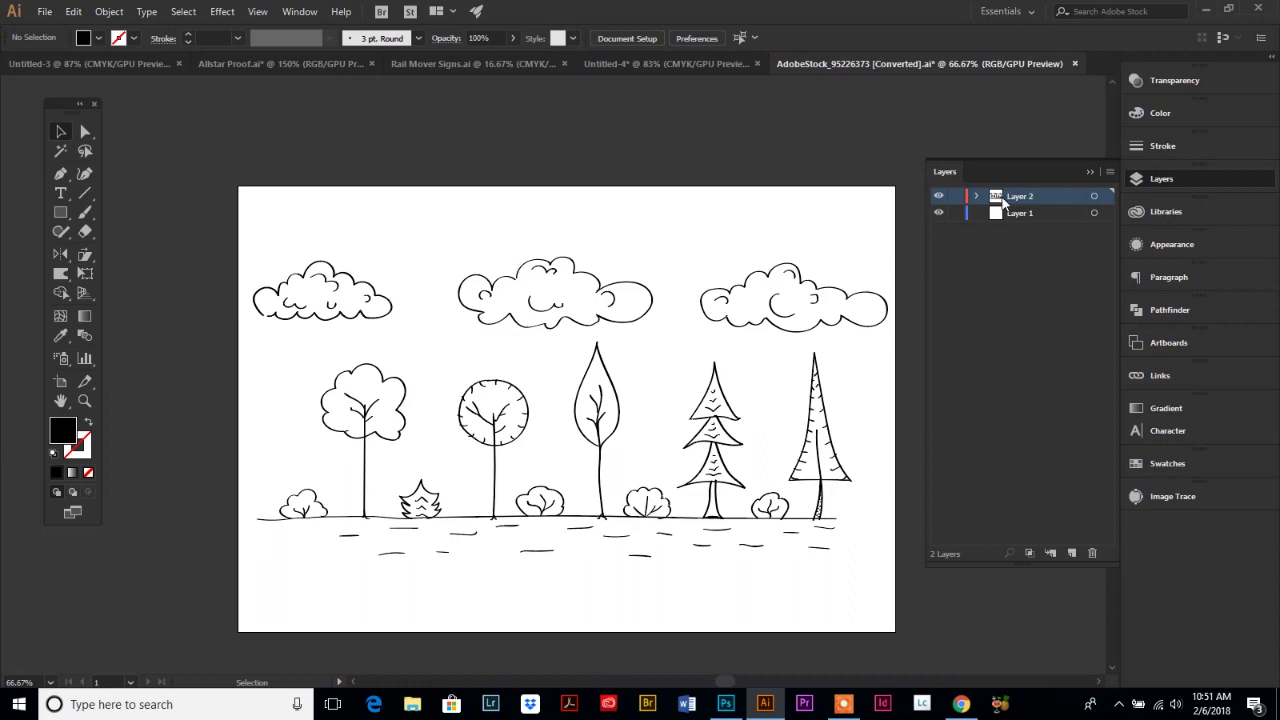
pyautogui.moveTo(1006, 203); pyautogui.dragTo(1012, 224)
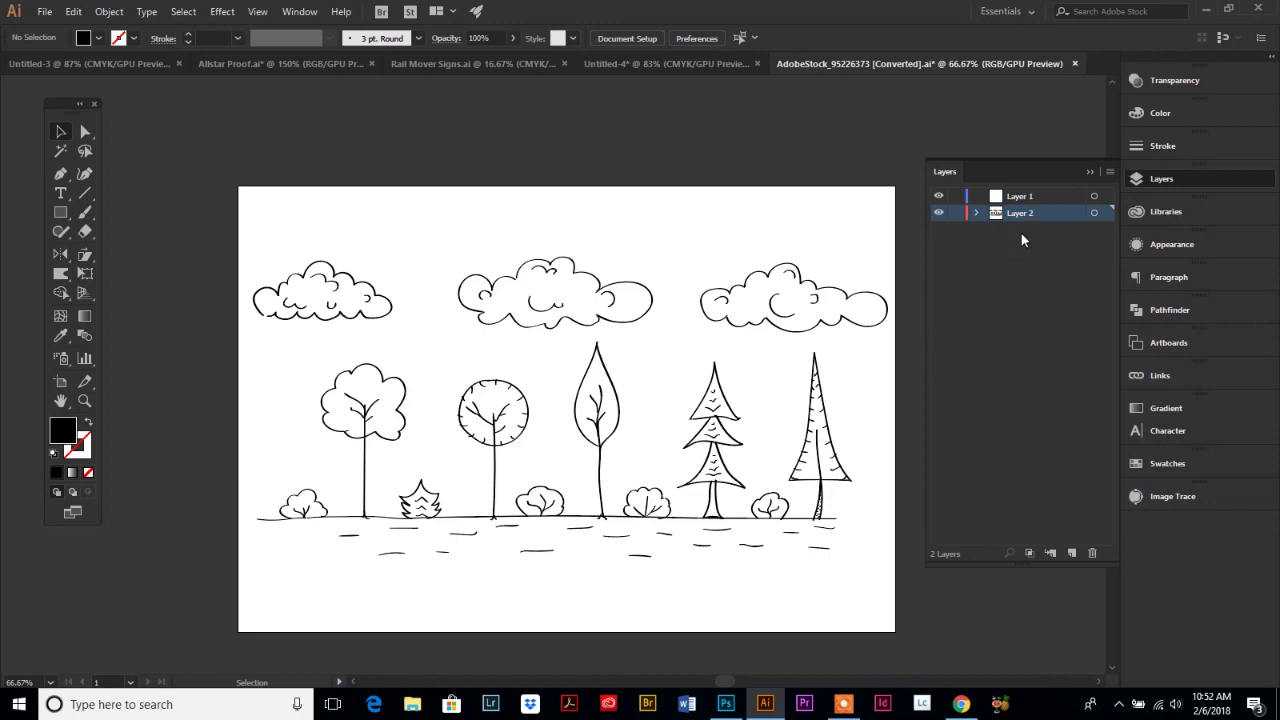
pyautogui.moveTo(1013, 213); pyautogui.dragTo(1021, 193)
# Step: Rename the layers 'Line art' and 'watercolor', and lock the Line art layer
pyautogui.doubleClick(1018, 196)
pyautogui.write('Line art')
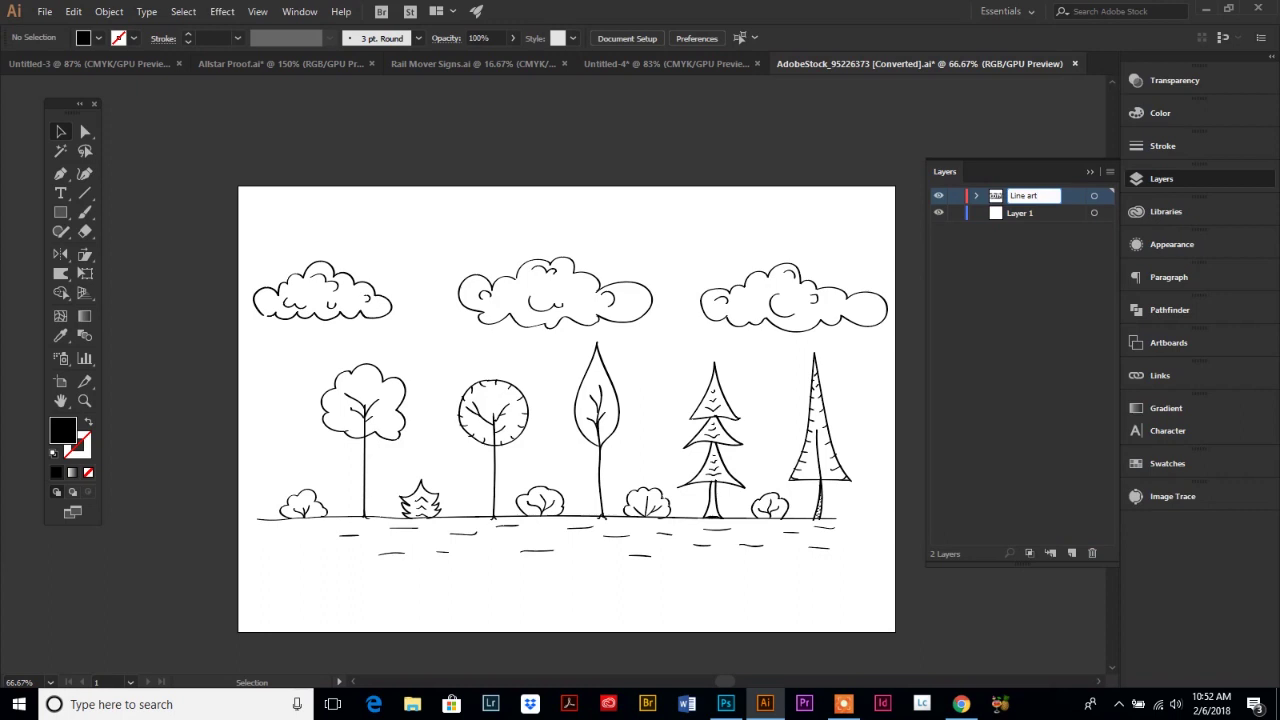
pyautogui.click(1030, 213)
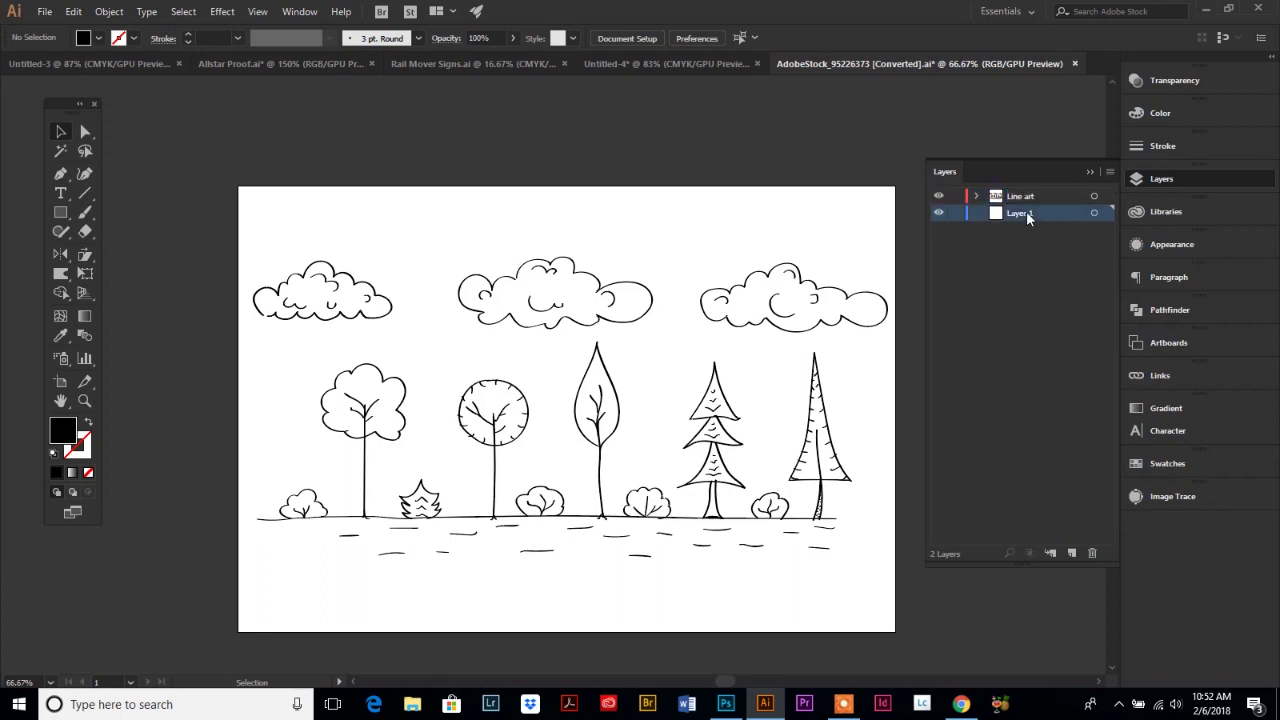
pyautogui.doubleClick(1027, 212)
pyautogui.write('watercolor')
pyautogui.click(1042, 284)
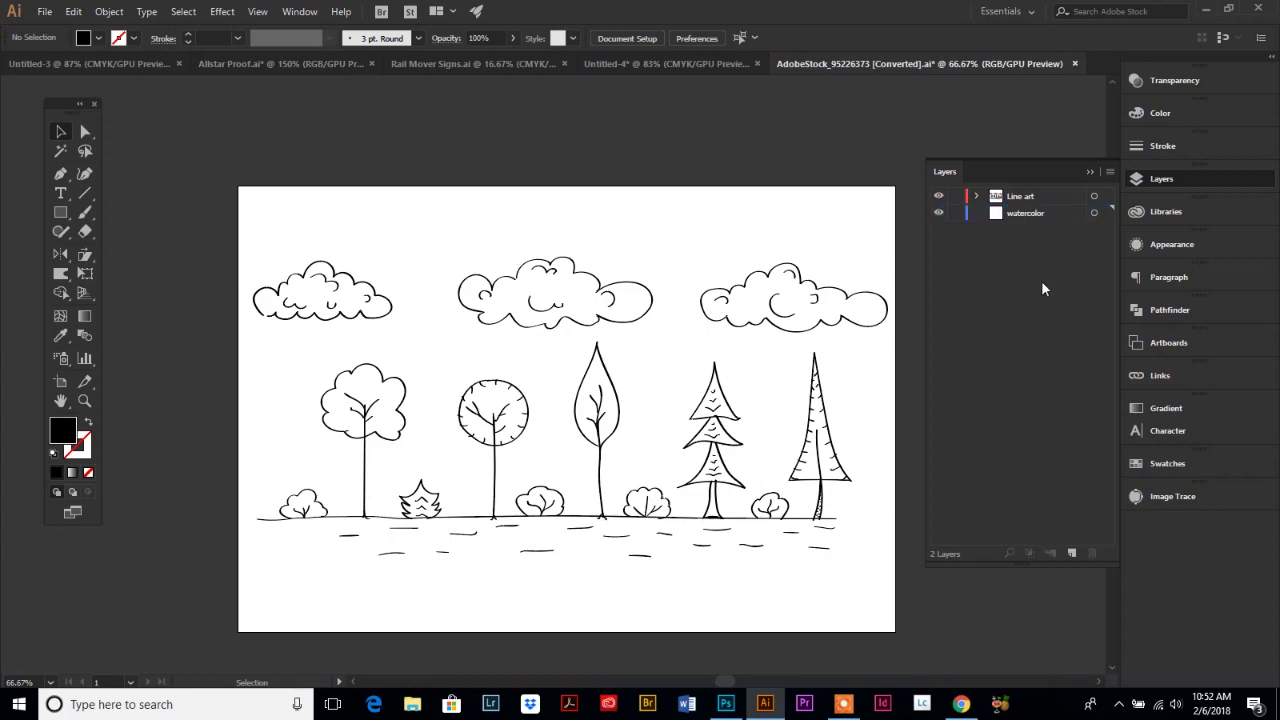
pyautogui.click(959, 199)
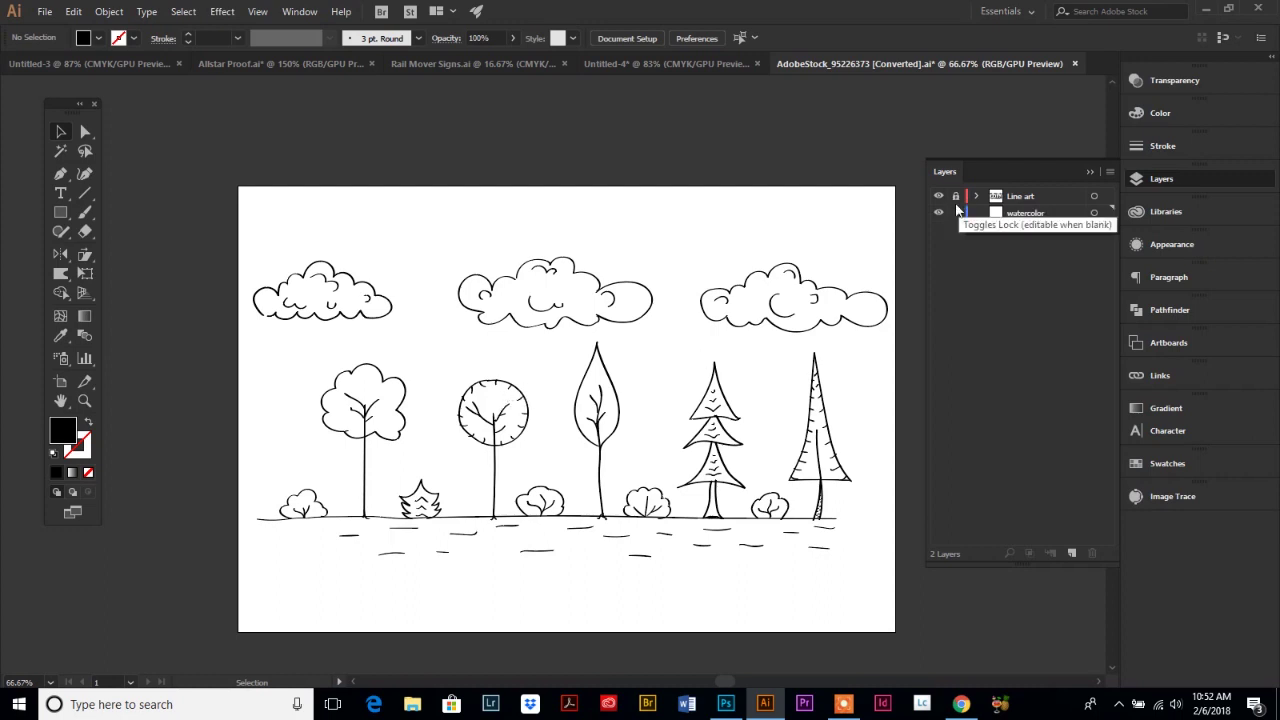
# Step: Draw a short horizontal line above the clouds, then dock the Artistic_Watercolor brush library beside Layers
pyautogui.click(85, 197)
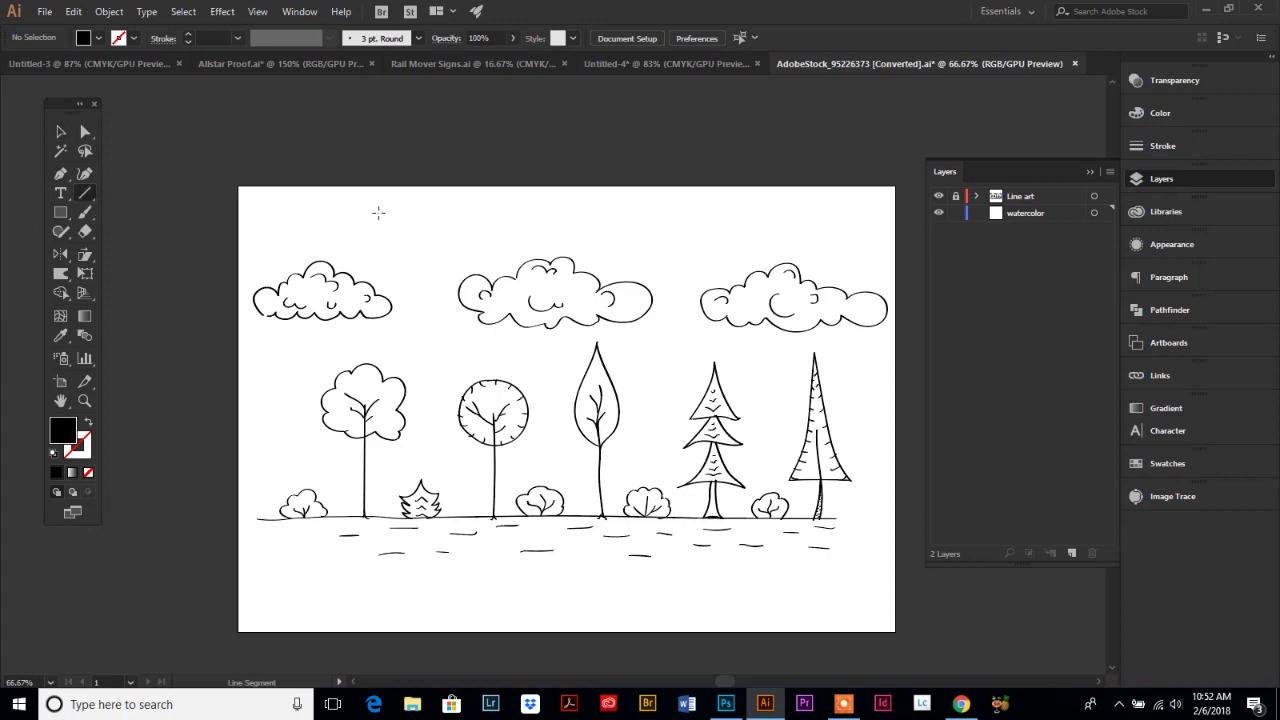
pyautogui.moveTo(377, 216); pyautogui.dragTo(444, 216)
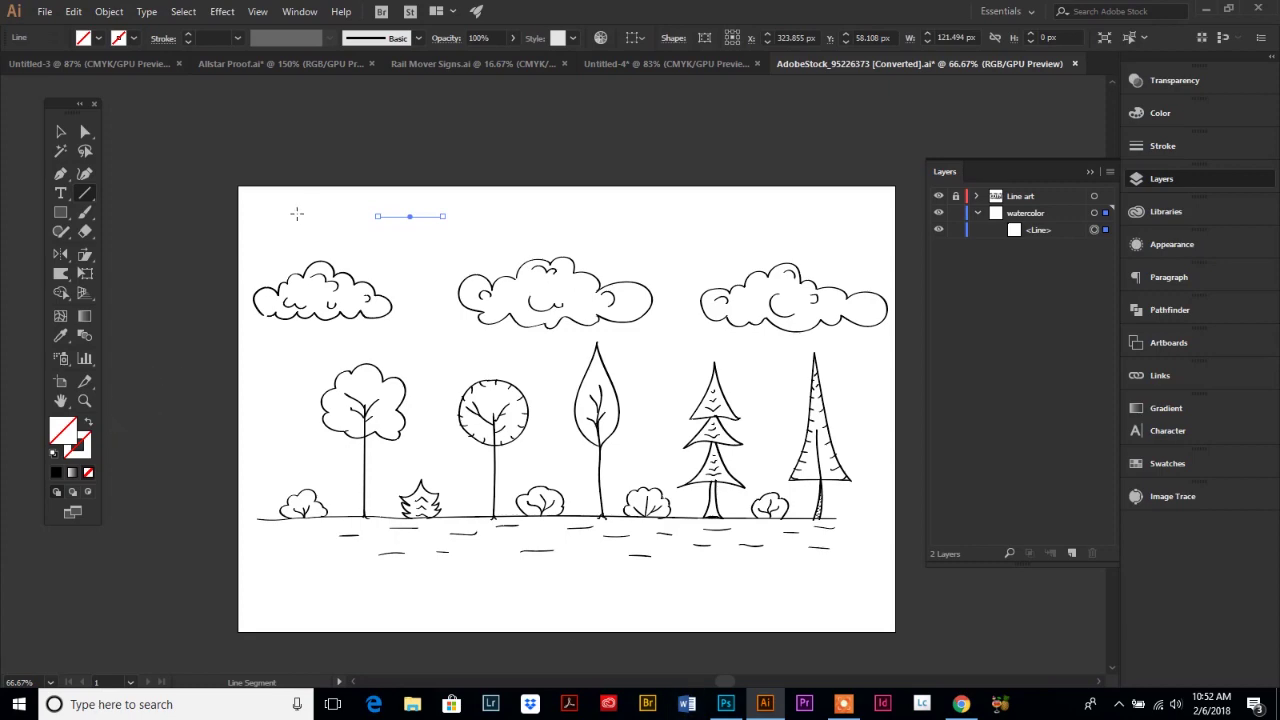
pyautogui.click(299, 11)
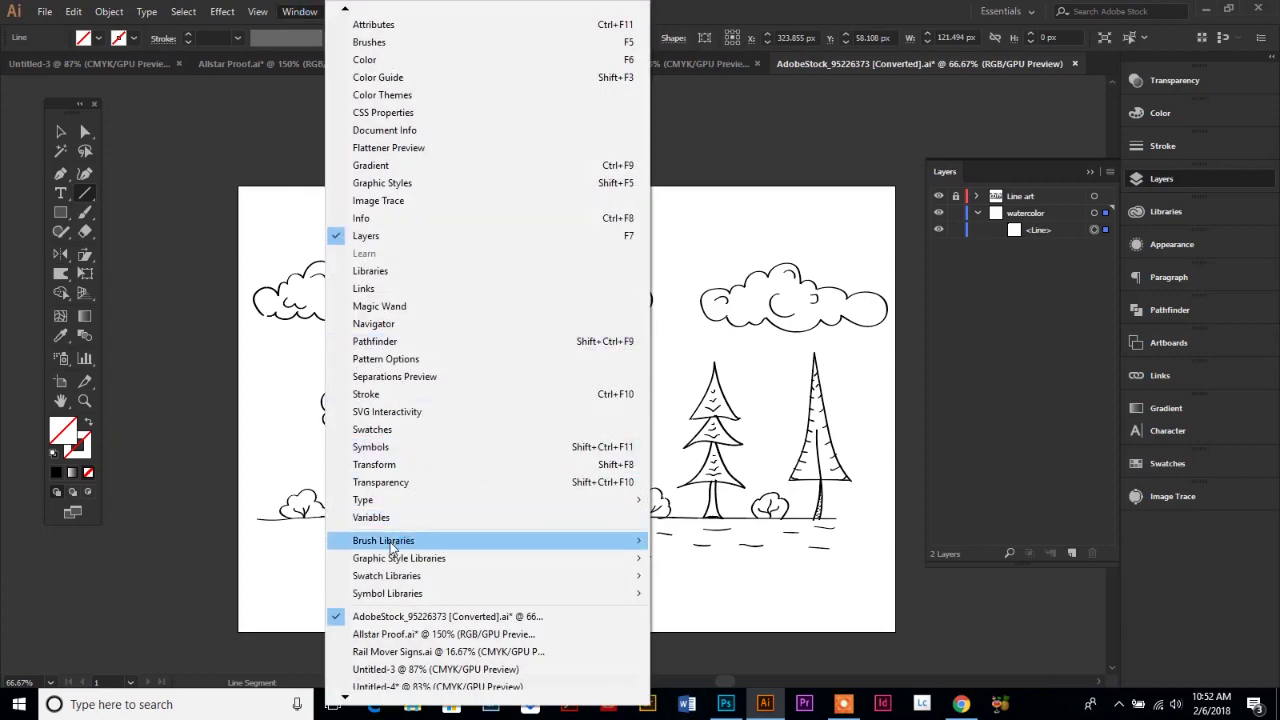
pyautogui.moveTo(391, 545)
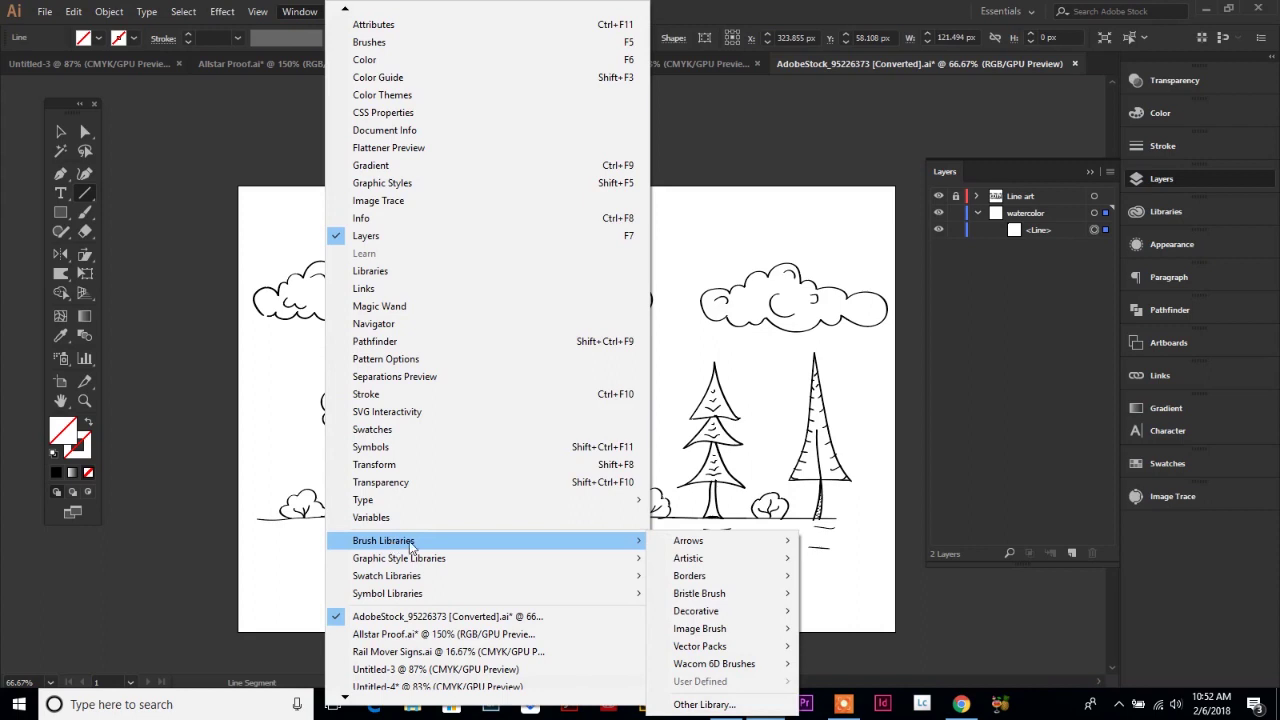
pyautogui.moveTo(679, 547)
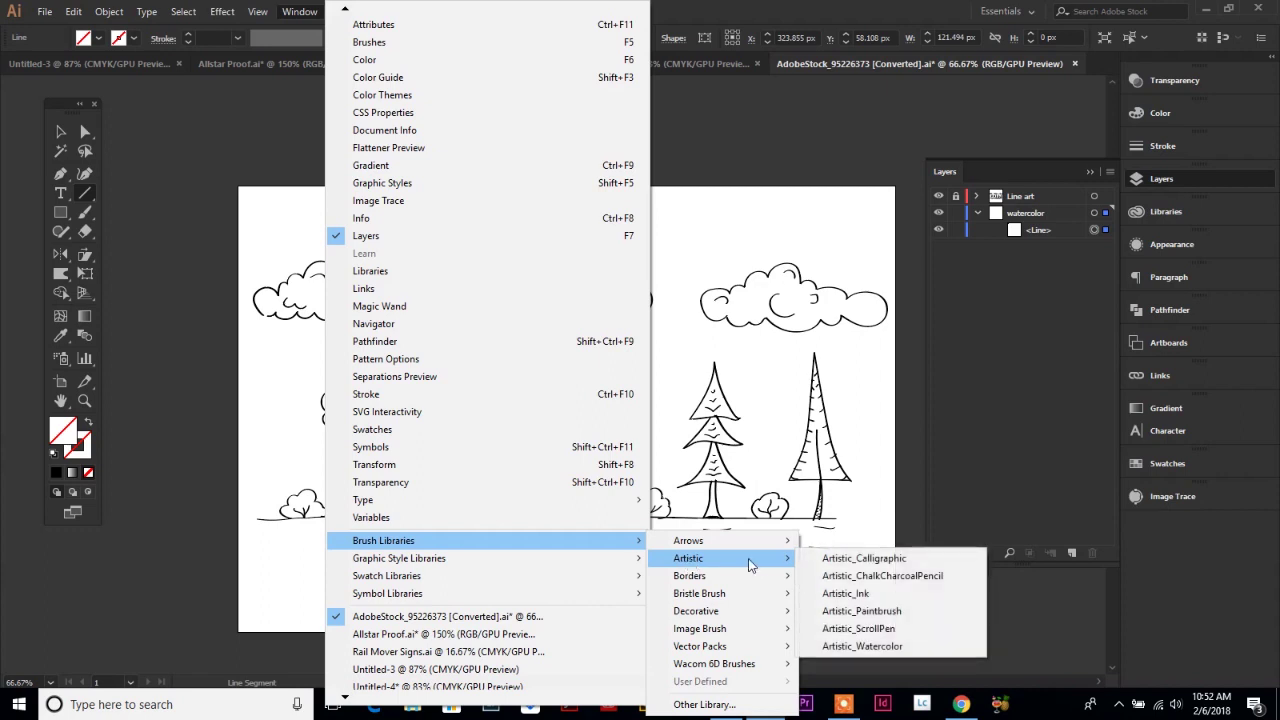
pyautogui.click(860, 646)
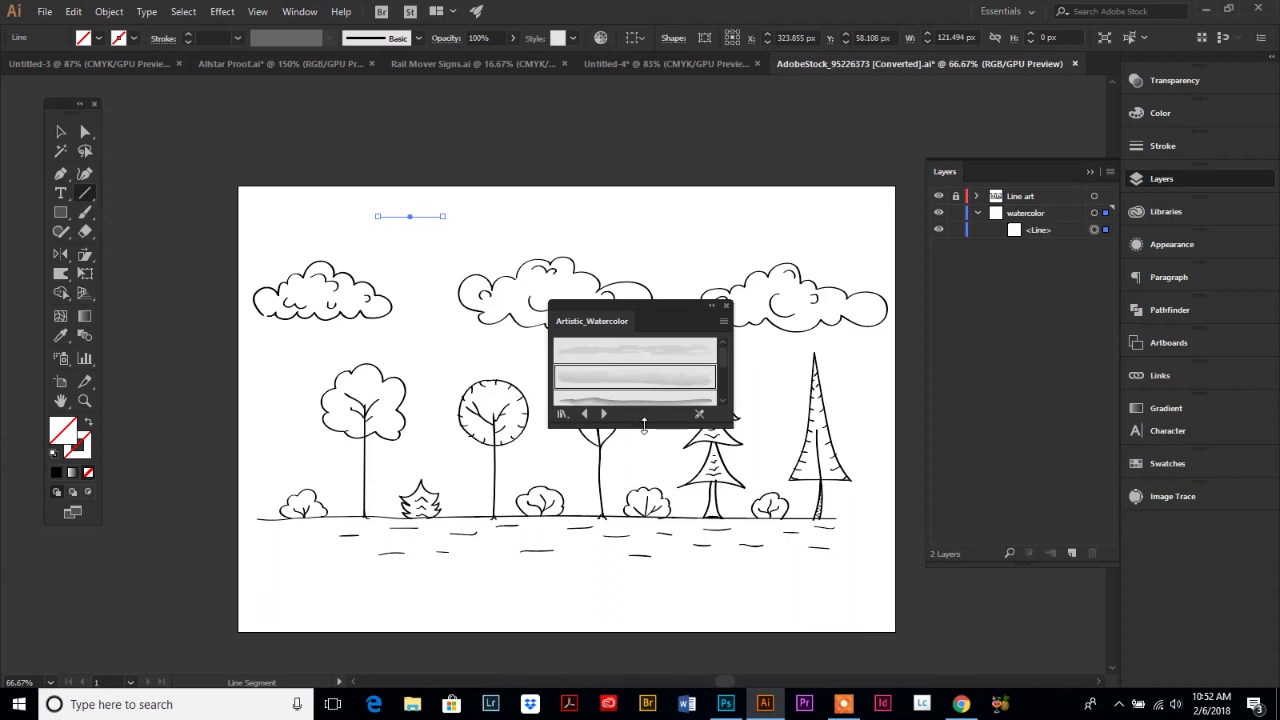
pyautogui.moveTo(650, 432); pyautogui.dragTo(655, 614)
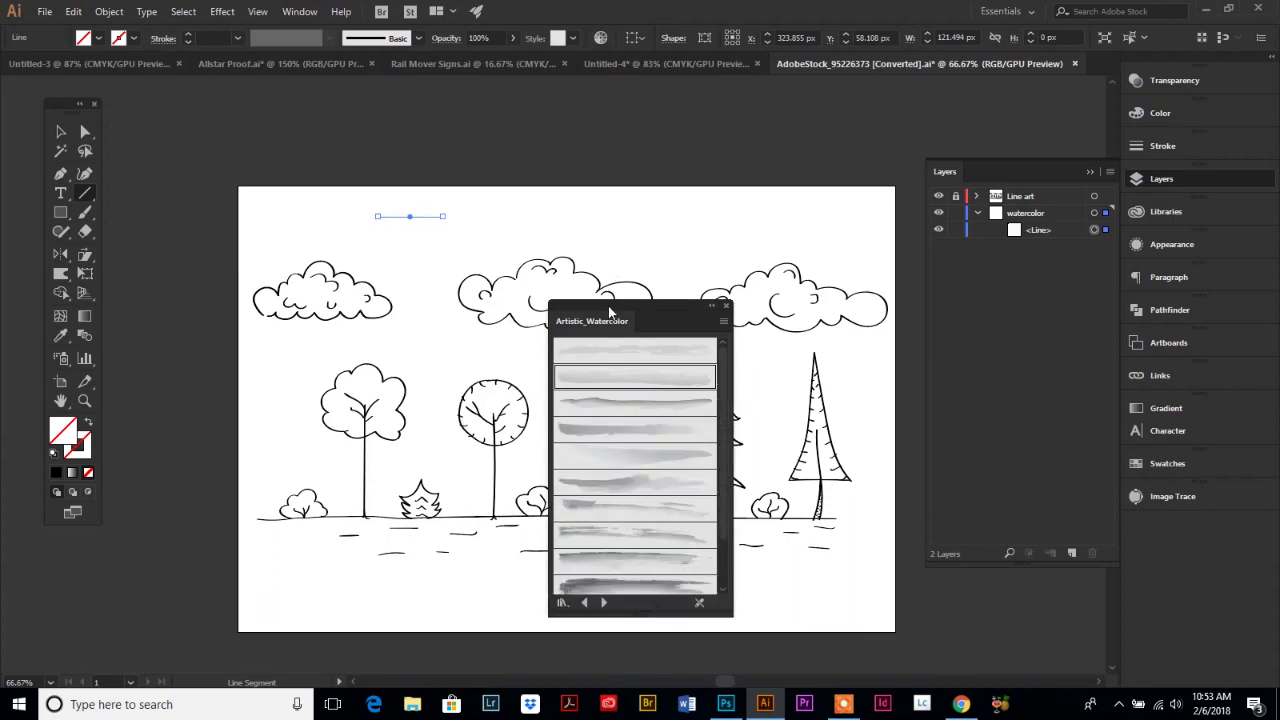
pyautogui.moveTo(613, 314); pyautogui.dragTo(976, 279)
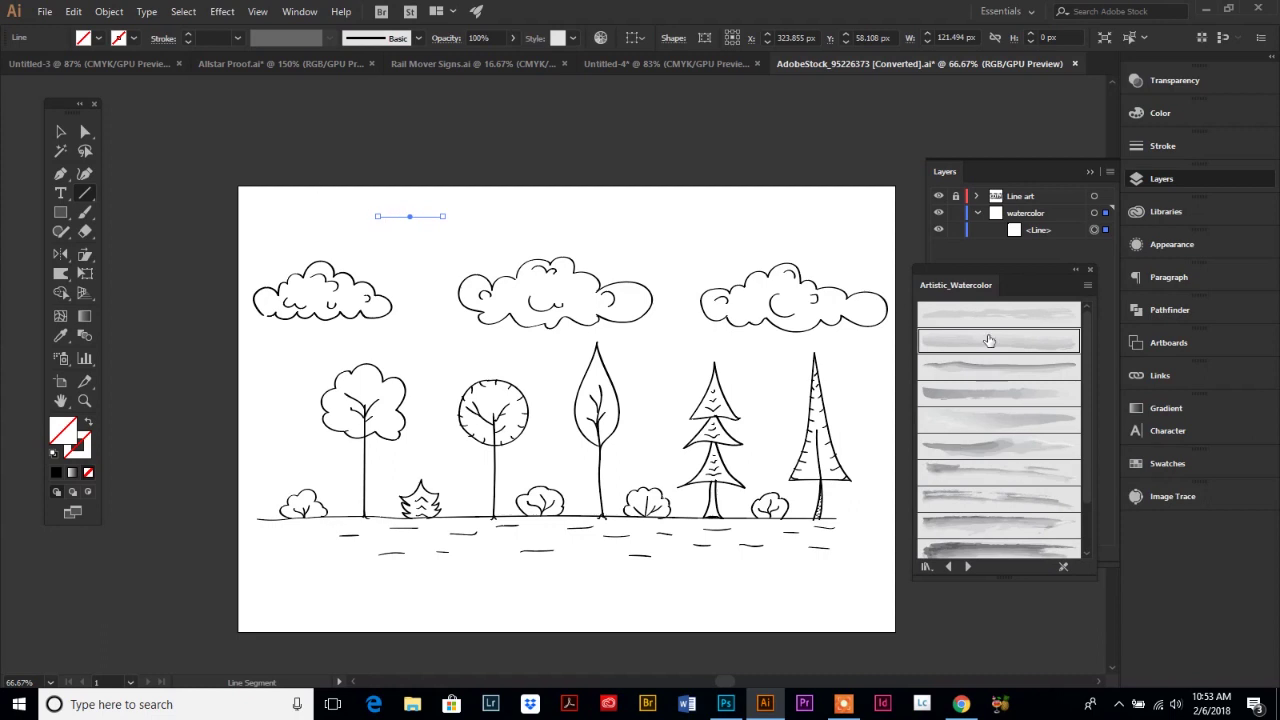
# Step: Apply the gray Watercolor - Wet brush to the short line, then zoom and pan in on the stroke
pyautogui.click(959, 447)
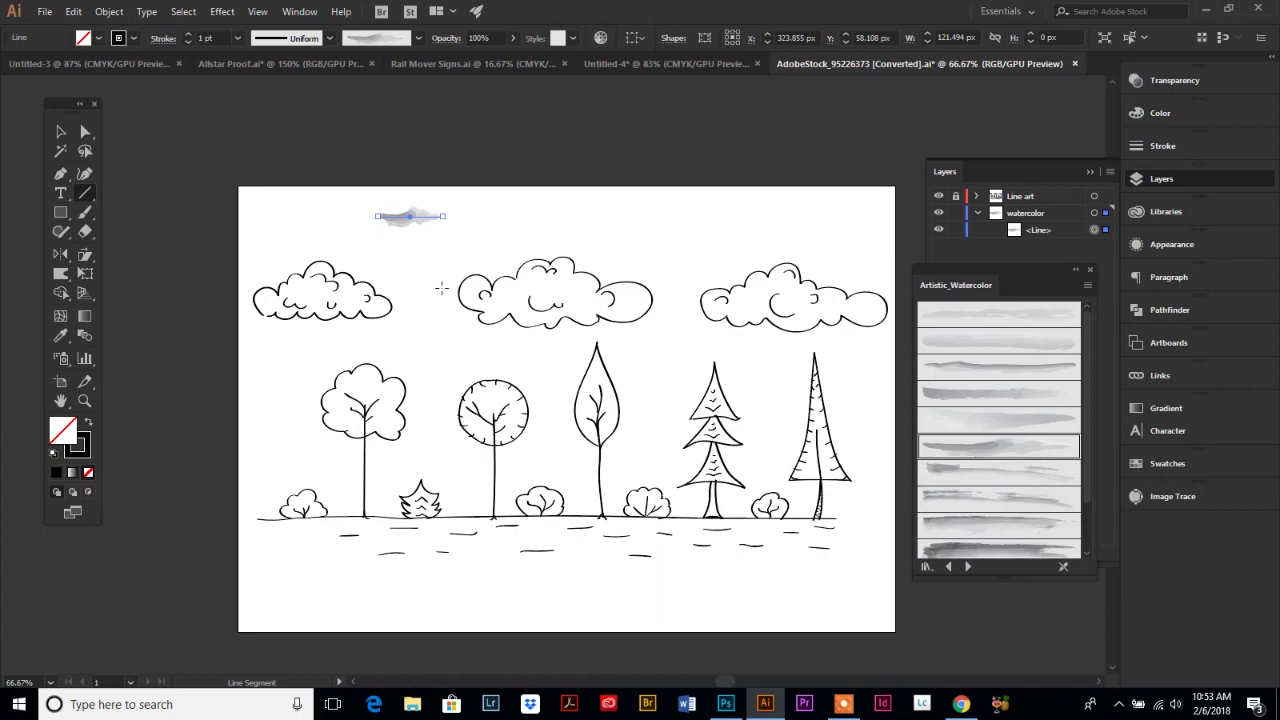
pyautogui.click(60, 131)
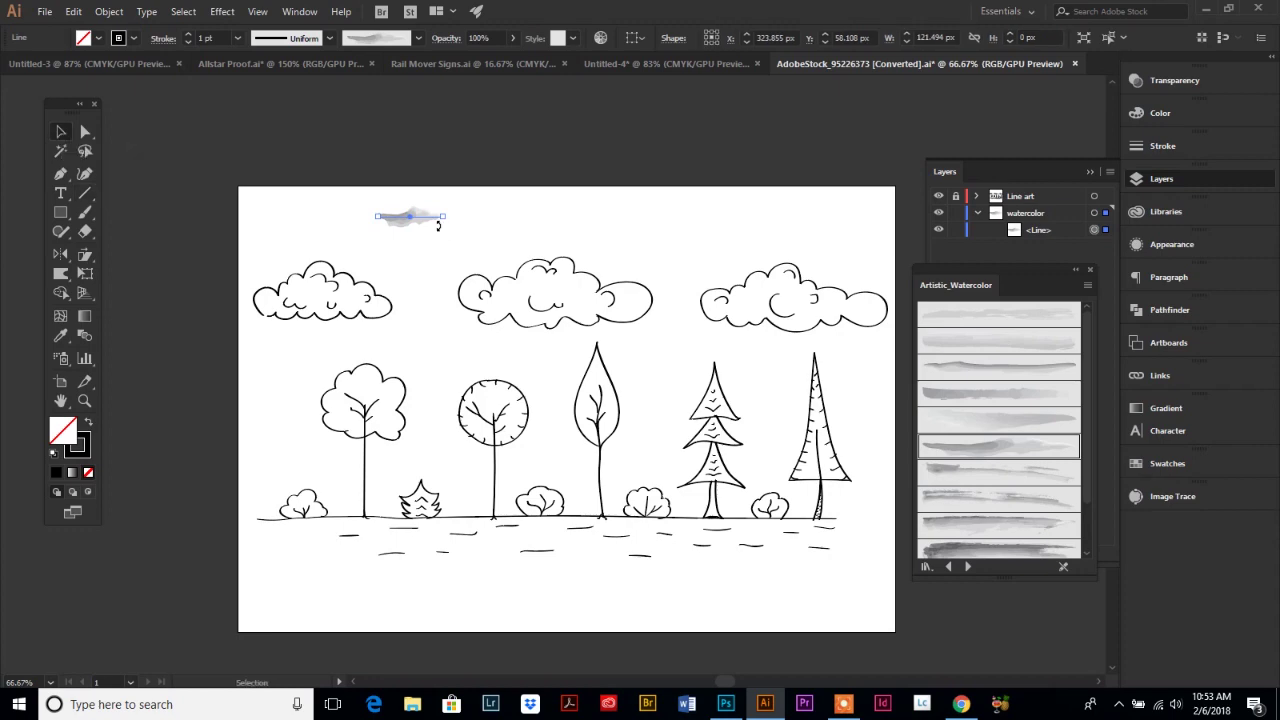
pyautogui.click(87, 400)
pyautogui.moveTo(443, 186)
pyautogui.mouseDown()
pyautogui.moveTo(809, 477)
pyautogui.moveTo(745, 440)
pyautogui.mouseUp()
pyautogui.click(60, 400)
pyautogui.moveTo(314, 266); pyautogui.dragTo(412, 327)
pyautogui.click(60, 131)
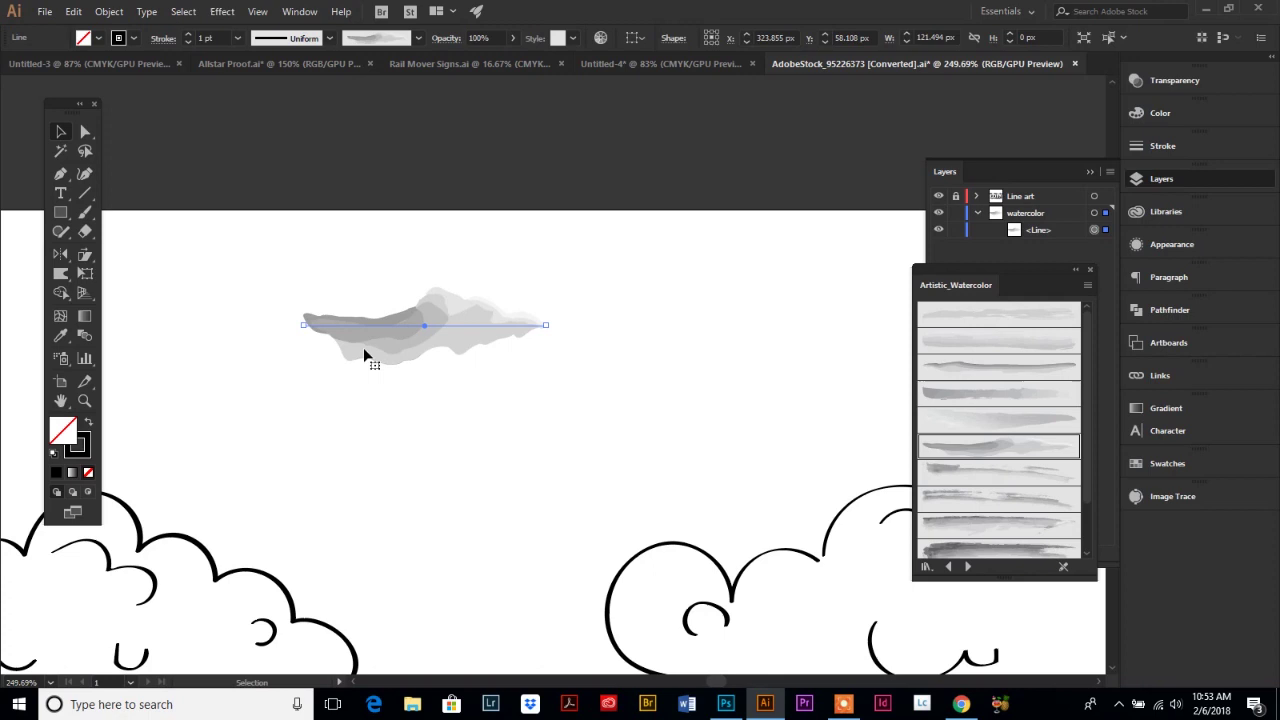
# Step: Undo an accidental green fill so the line's fill is back to none
pyautogui.click(1160, 113)
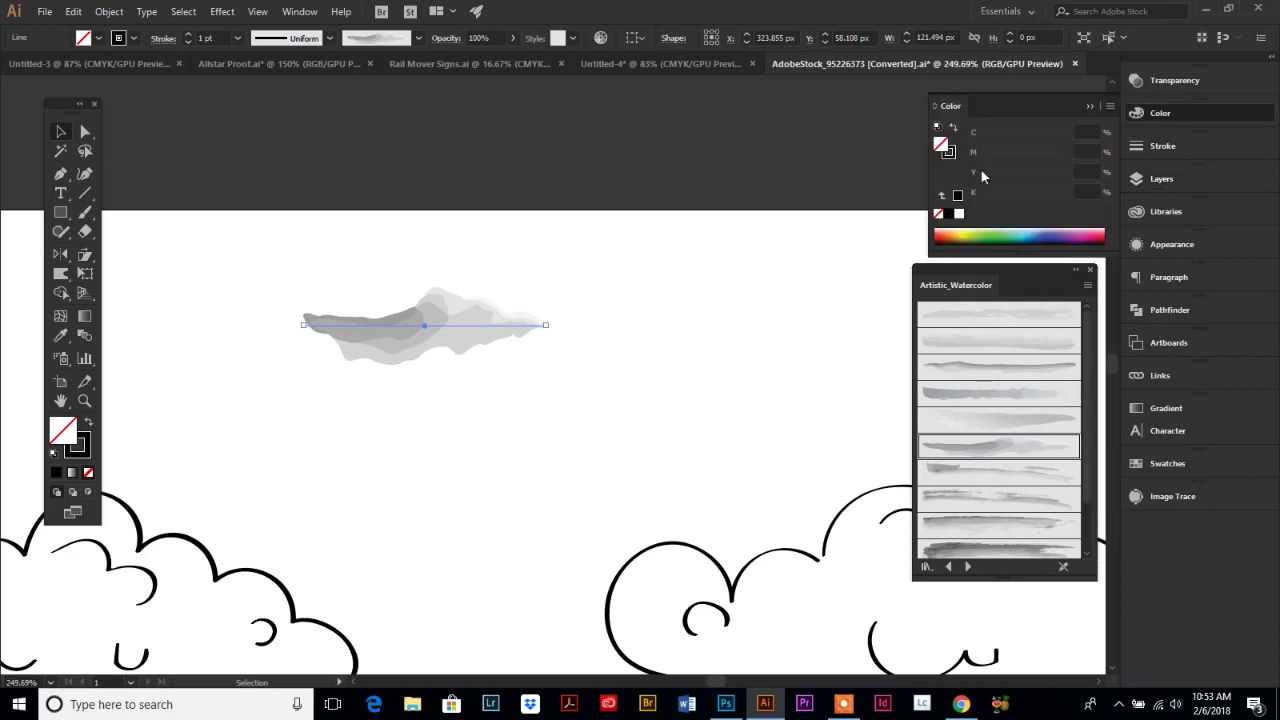
pyautogui.click(1012, 236)
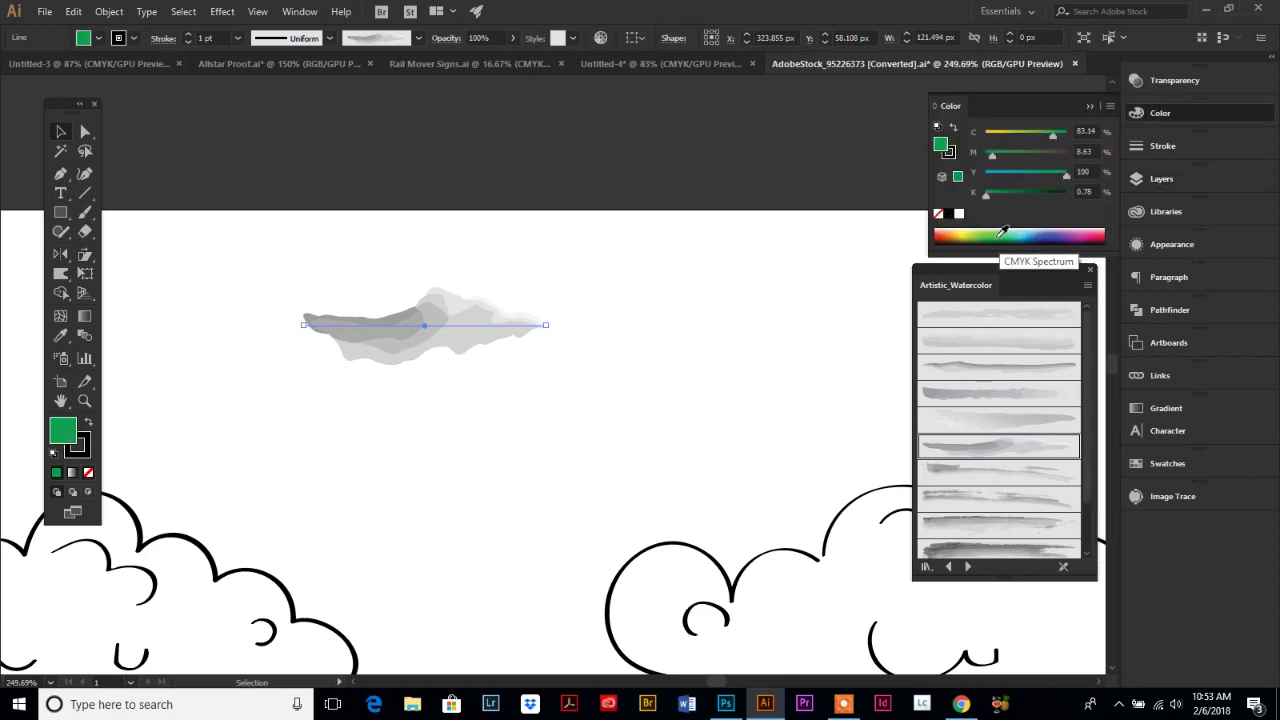
pyautogui.press('/')
pyautogui.press('v')
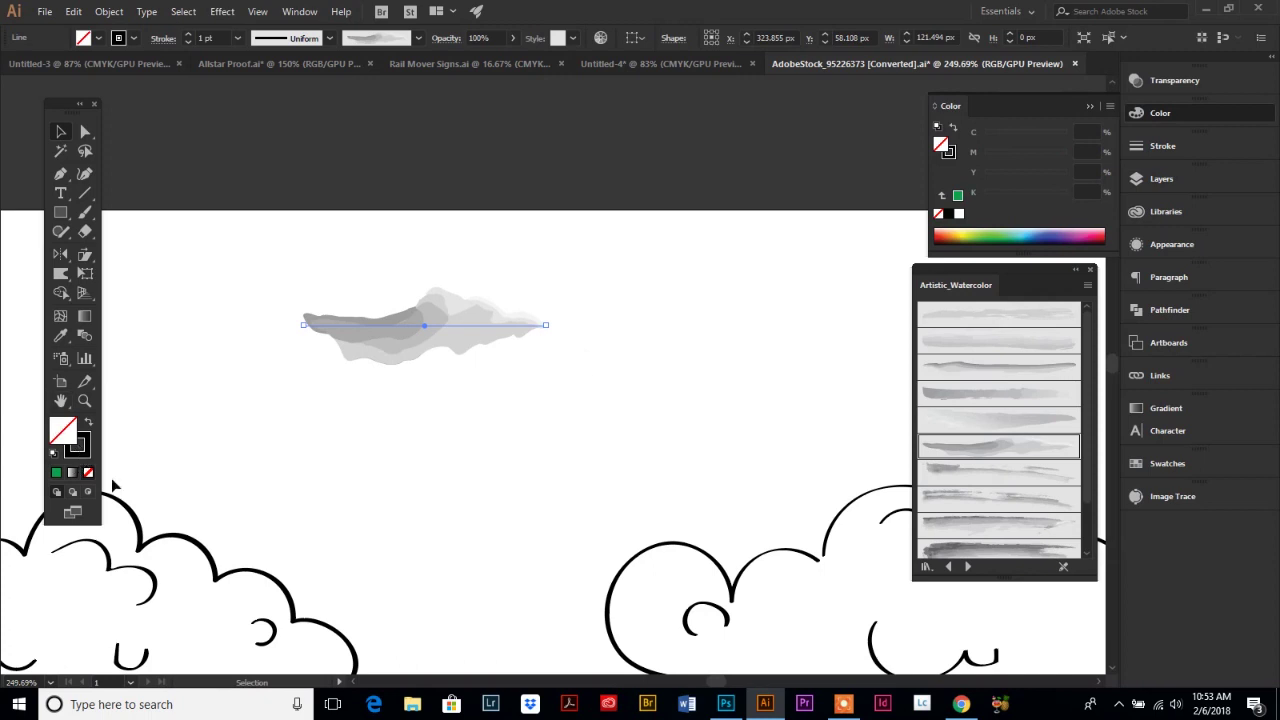
# Step: Set the watercolor stroke colour to a deeper blue (C 90.2, M 78.43)
pyautogui.click(79, 450)
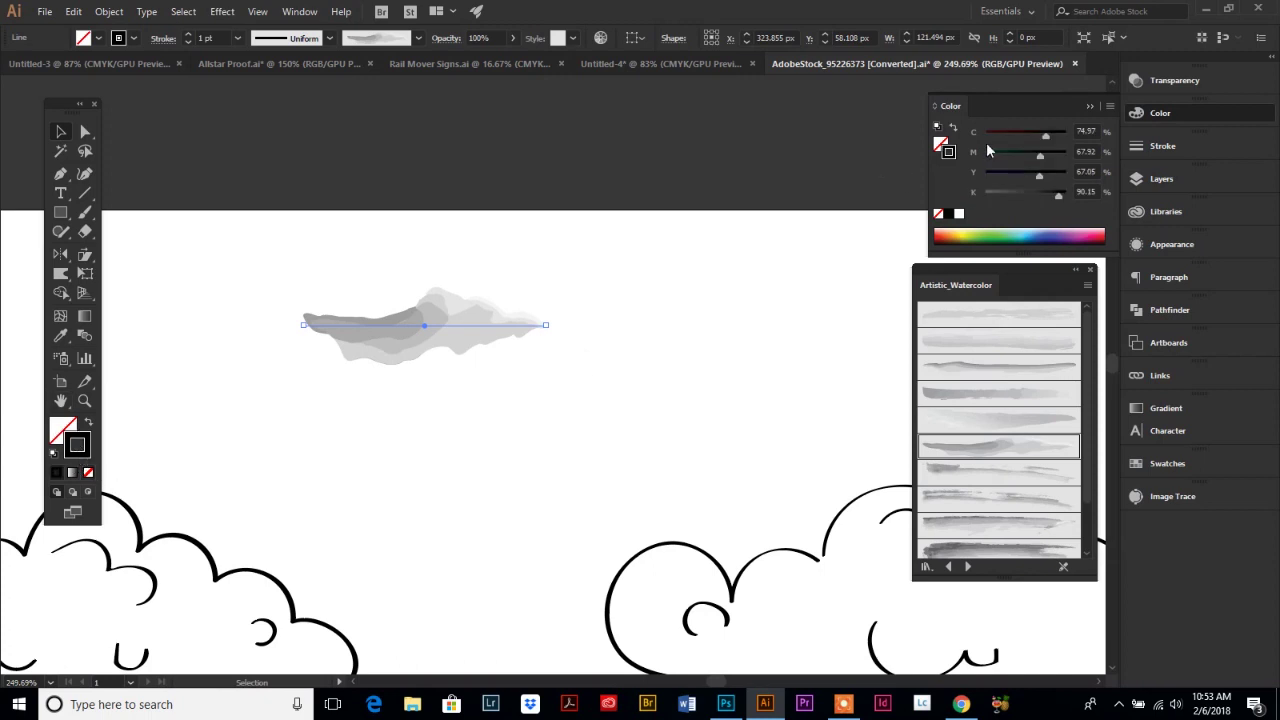
pyautogui.click(997, 232)
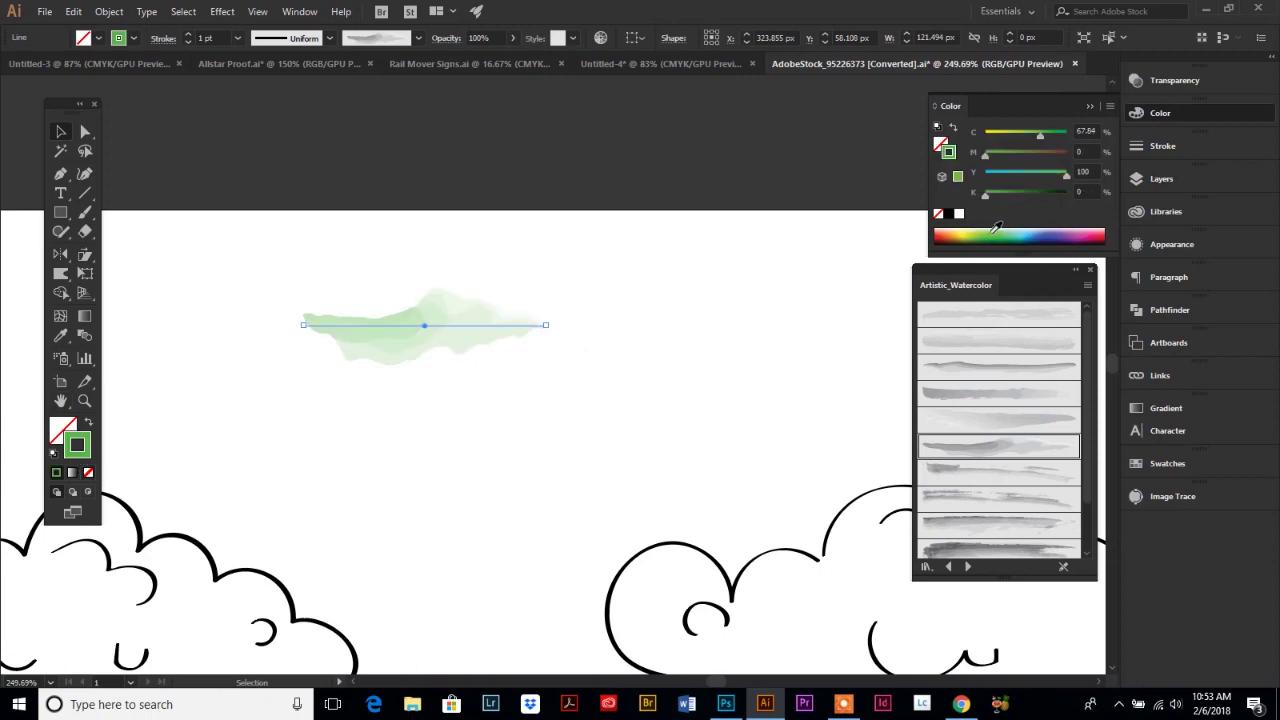
pyautogui.moveTo(1040, 231); pyautogui.dragTo(1084, 233)
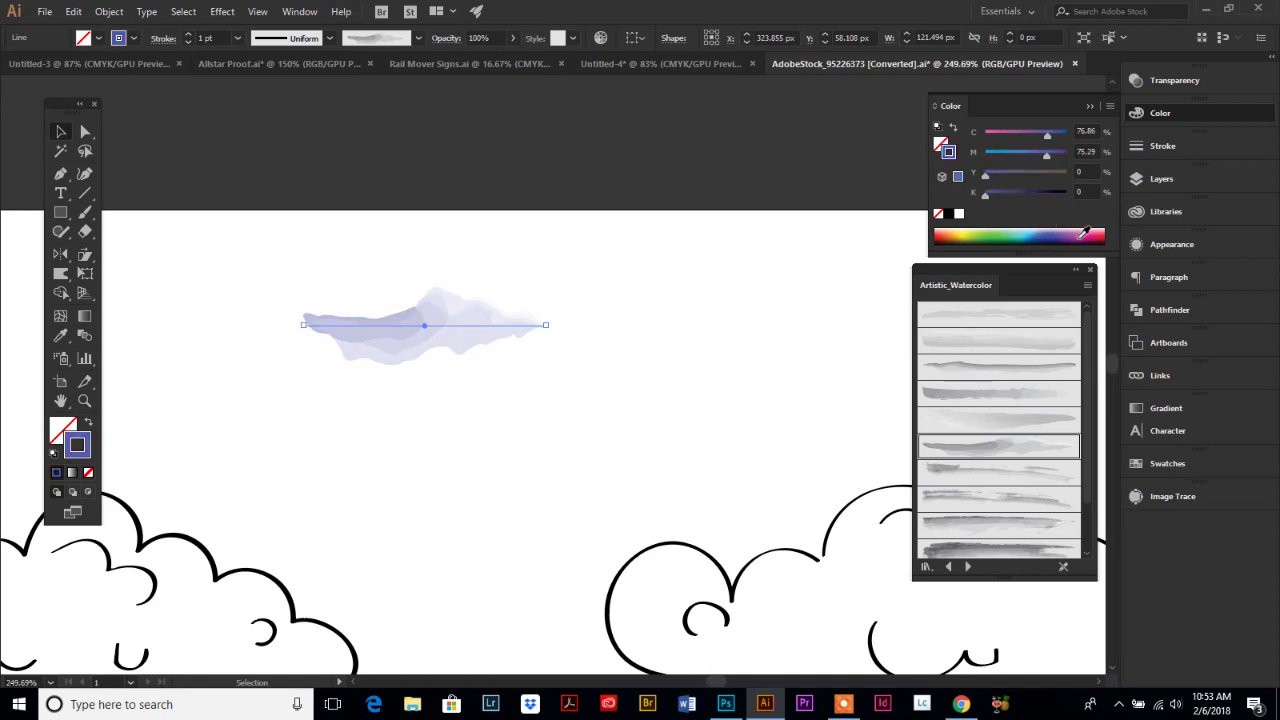
pyautogui.click(1052, 229)
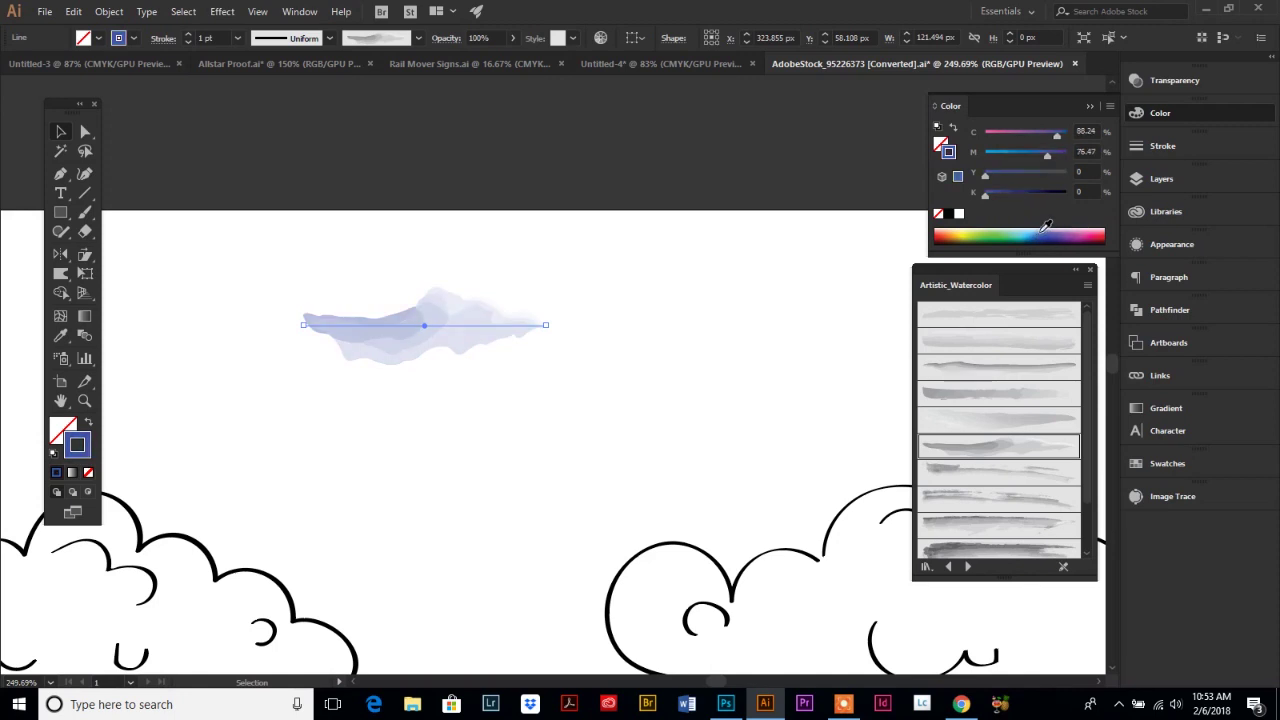
pyautogui.click(1046, 231)
# Step: Zoom out and move the blue watercolor stroke into the left cloud
pyautogui.hotkey('ctrl', '-')
pyautogui.click(61, 133)
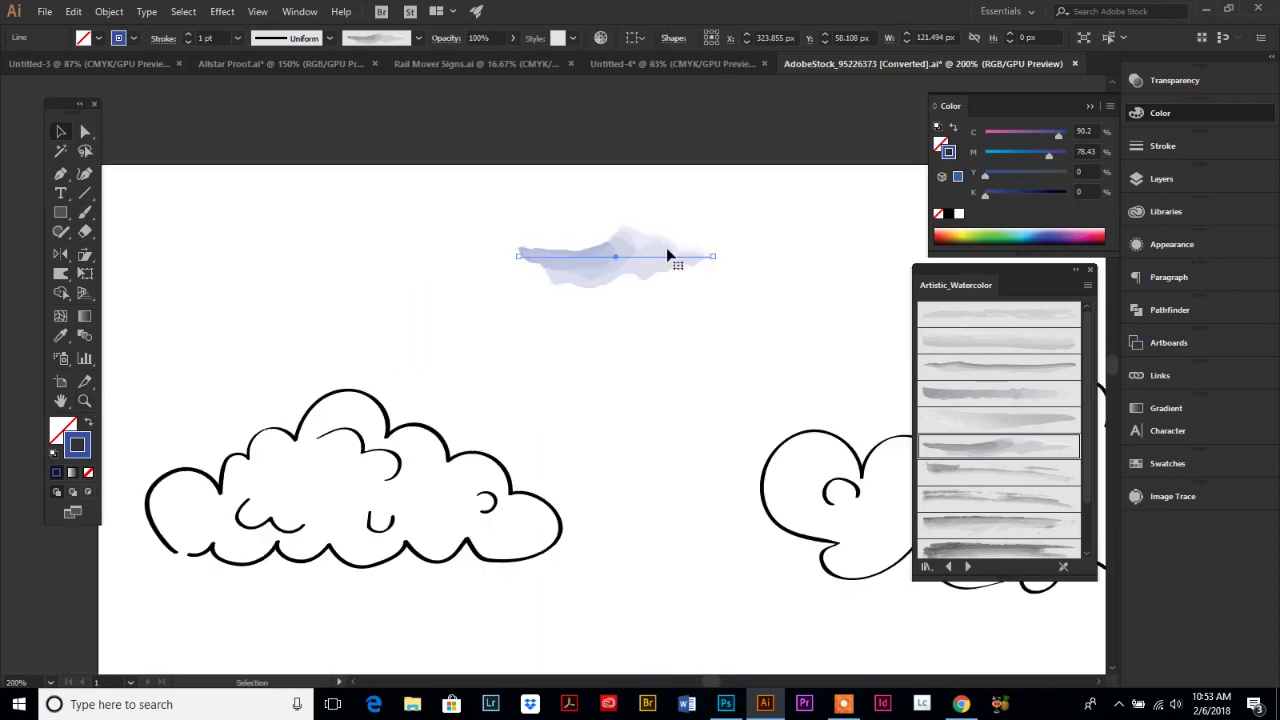
pyautogui.moveTo(646, 252); pyautogui.dragTo(391, 459)
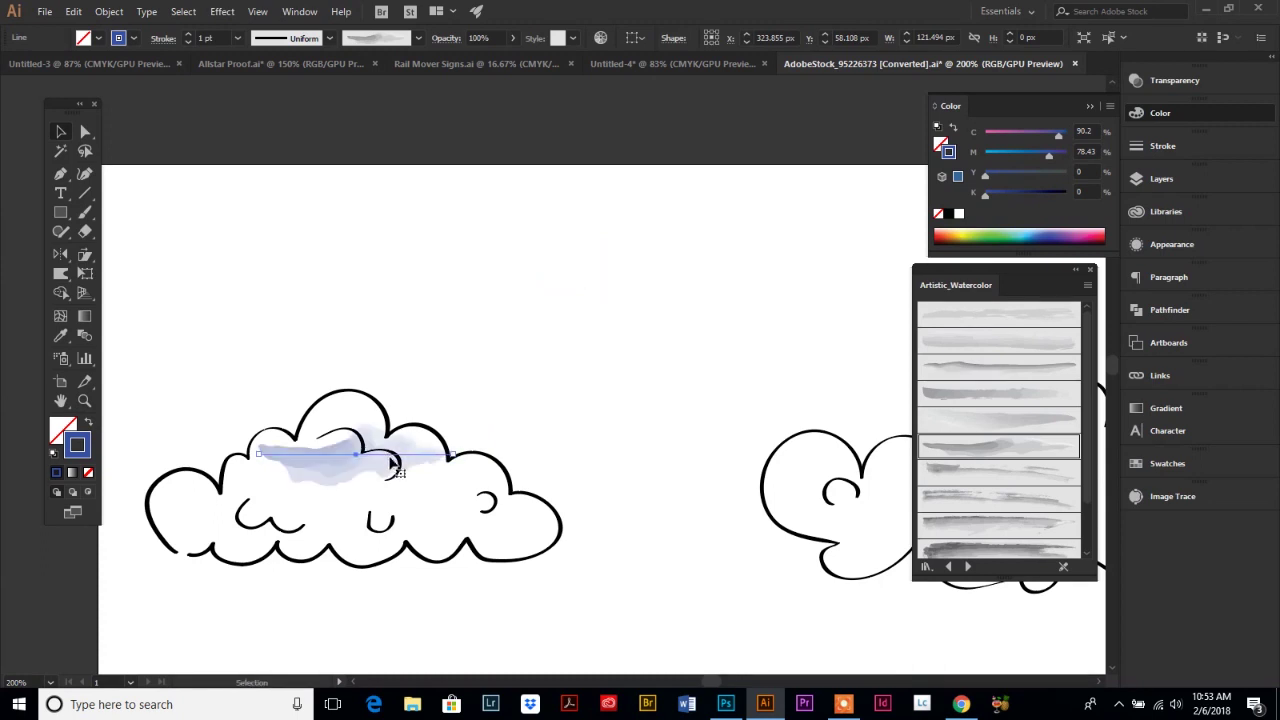
pyautogui.click(394, 347)
# Step: Draw a long line across the cloud's lower part and give it the Watercolor - Blend brush
pyautogui.click(84, 195)
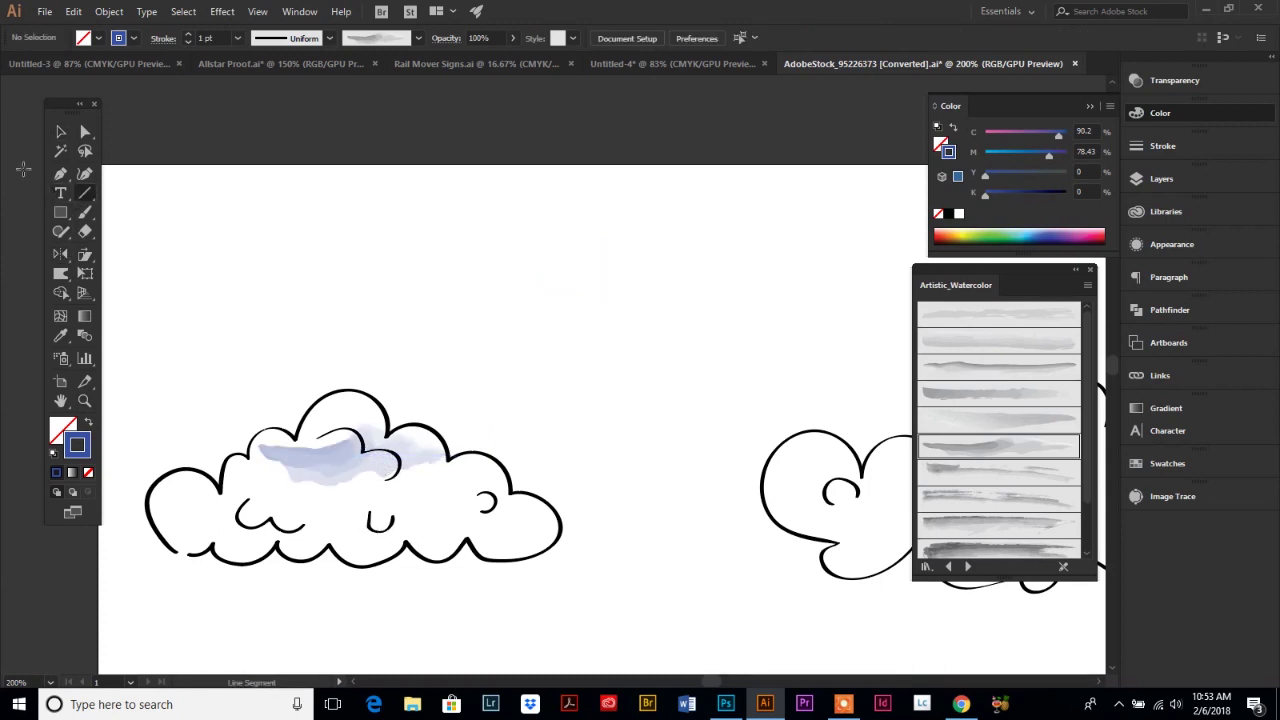
pyautogui.moveTo(192, 514); pyautogui.dragTo(514, 520)
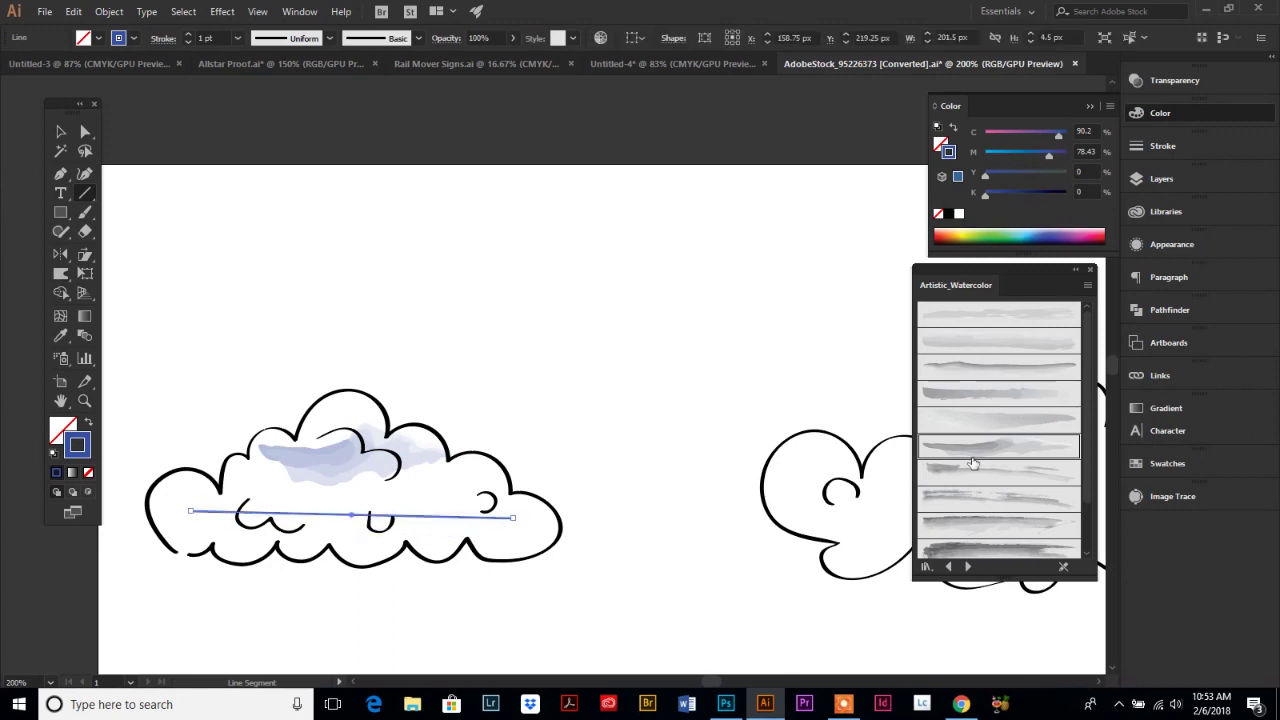
pyautogui.click(983, 345)
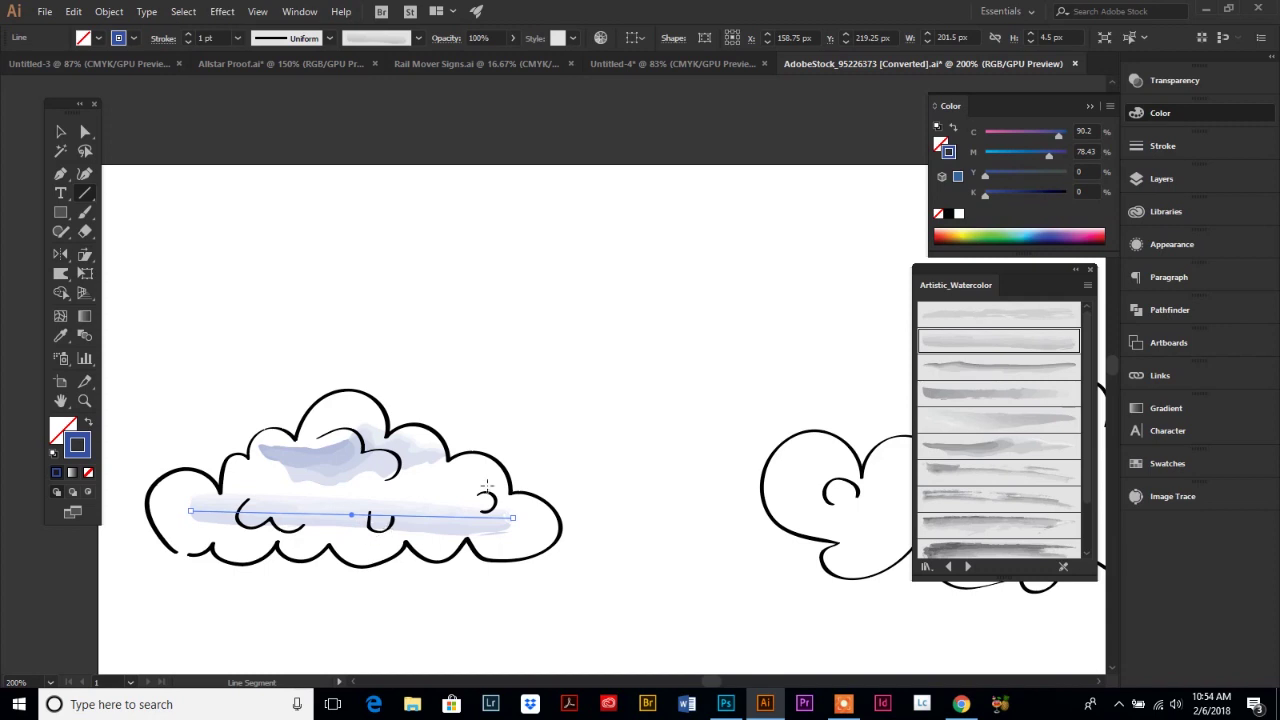
# Step: Set the lower stroke's weight to 2 pt and darken its colour to grey-navy (K 93)
pyautogui.click(1162, 146)
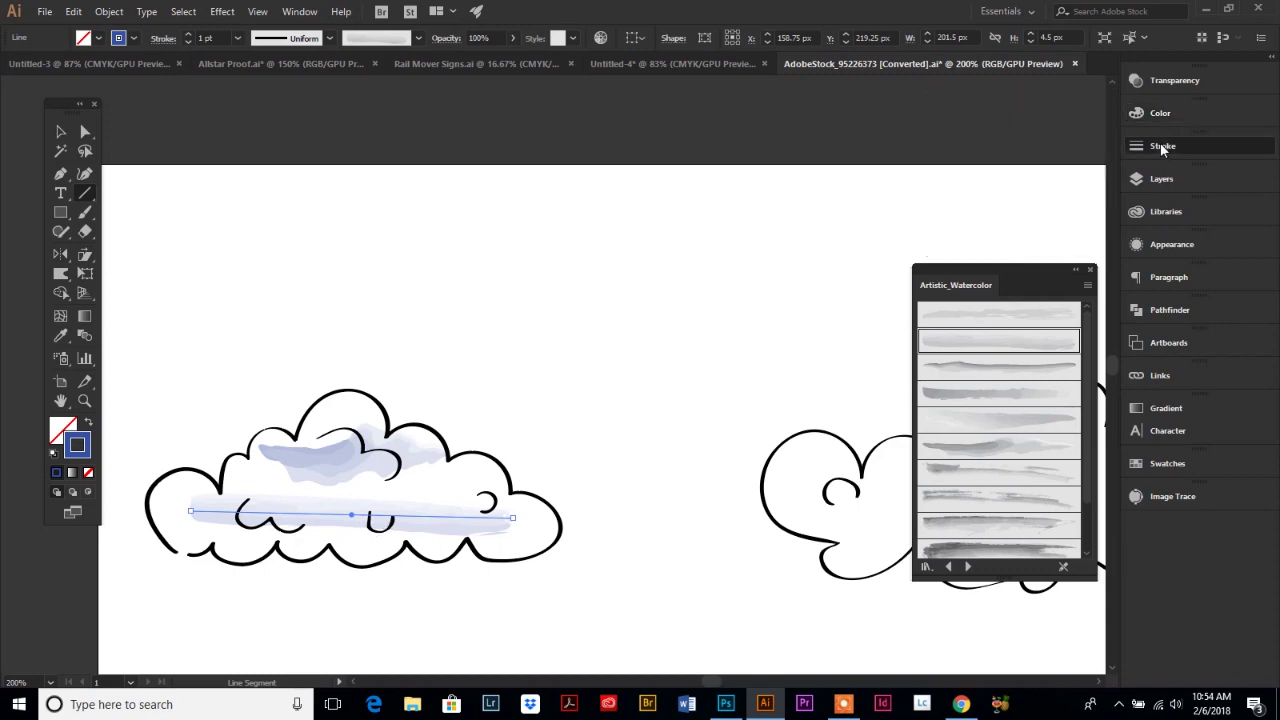
pyautogui.click(995, 157)
pyautogui.click(995, 157)
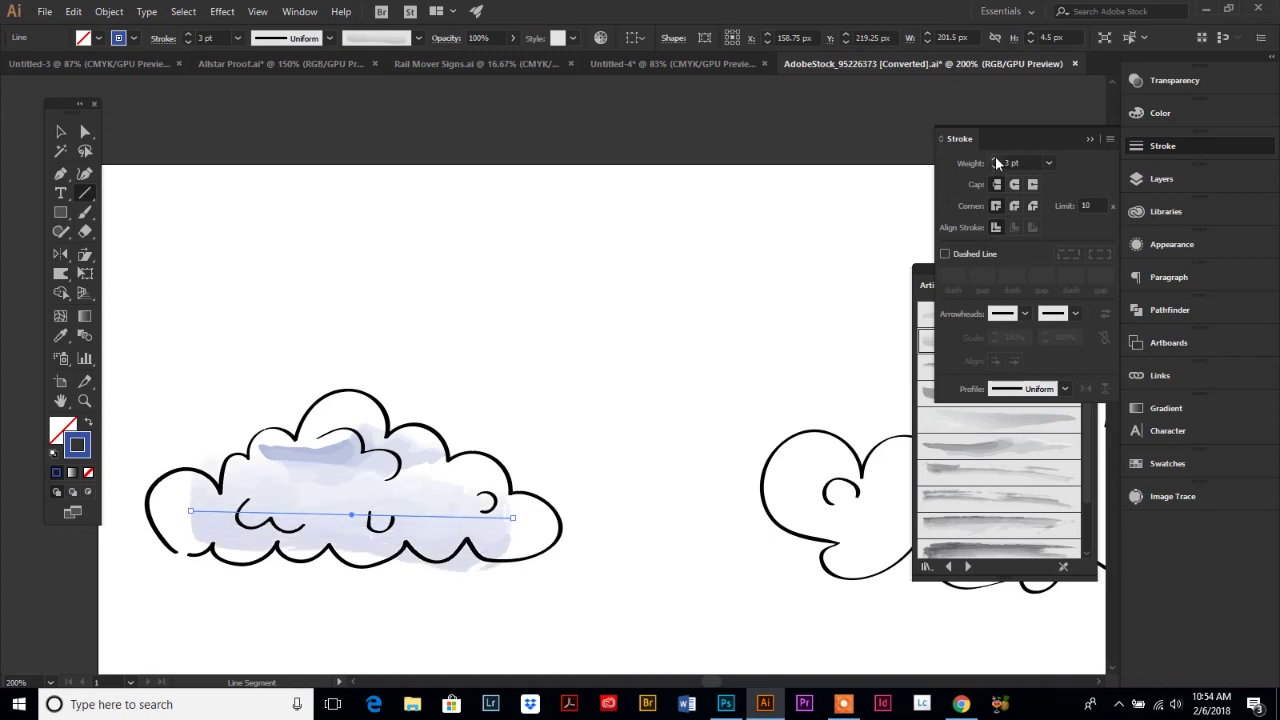
pyautogui.click(995, 156)
pyautogui.click(995, 156)
pyautogui.click(995, 156)
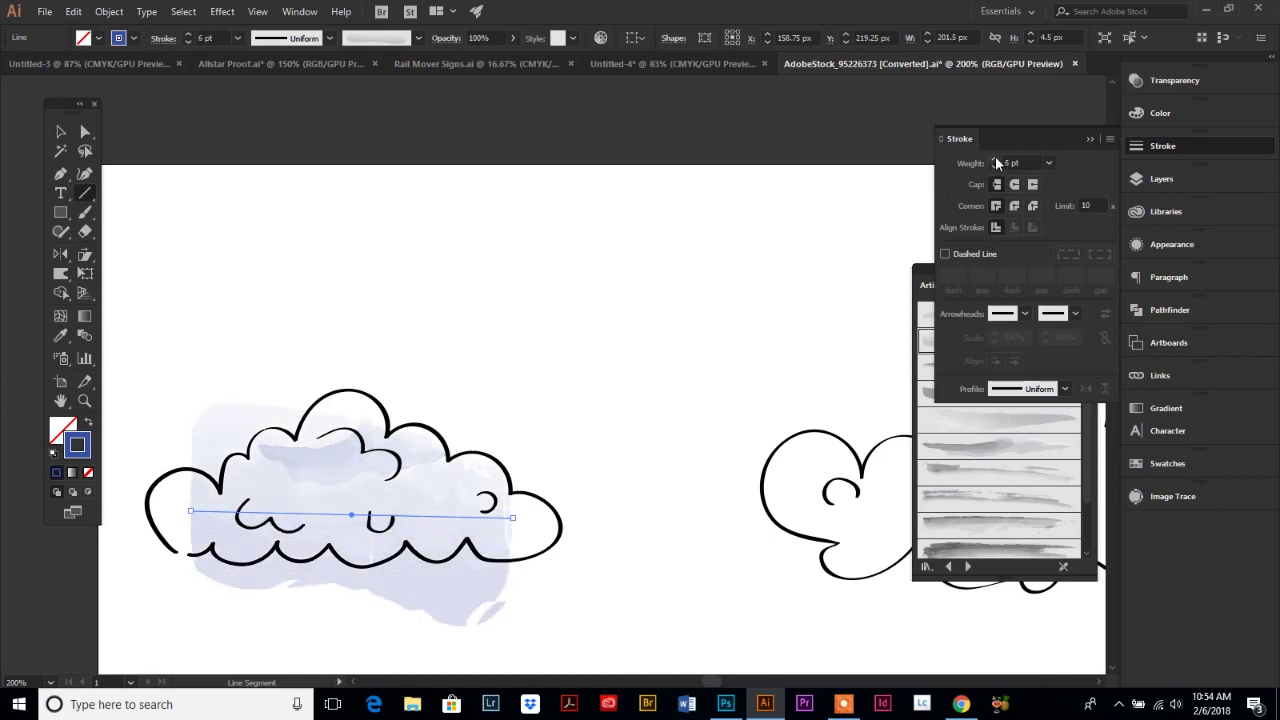
pyautogui.click(995, 167)
pyautogui.click(995, 167)
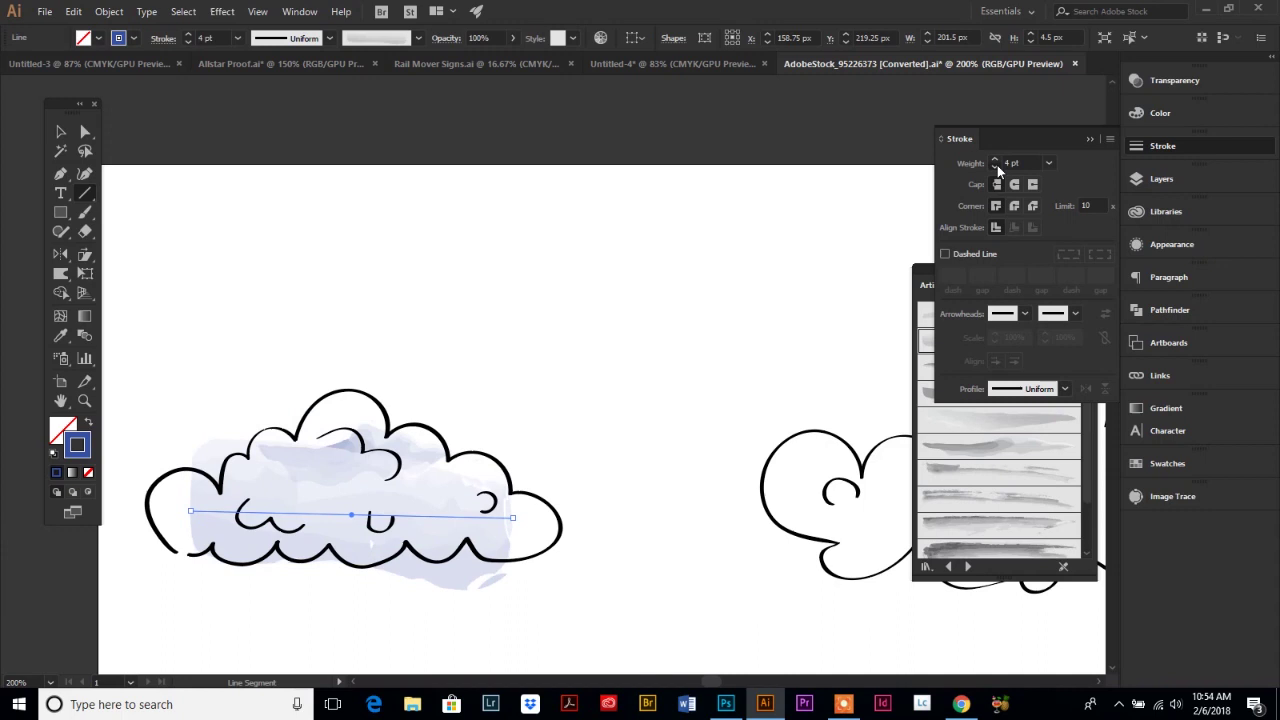
pyautogui.click(995, 167)
pyautogui.click(995, 167)
pyautogui.click(1162, 112)
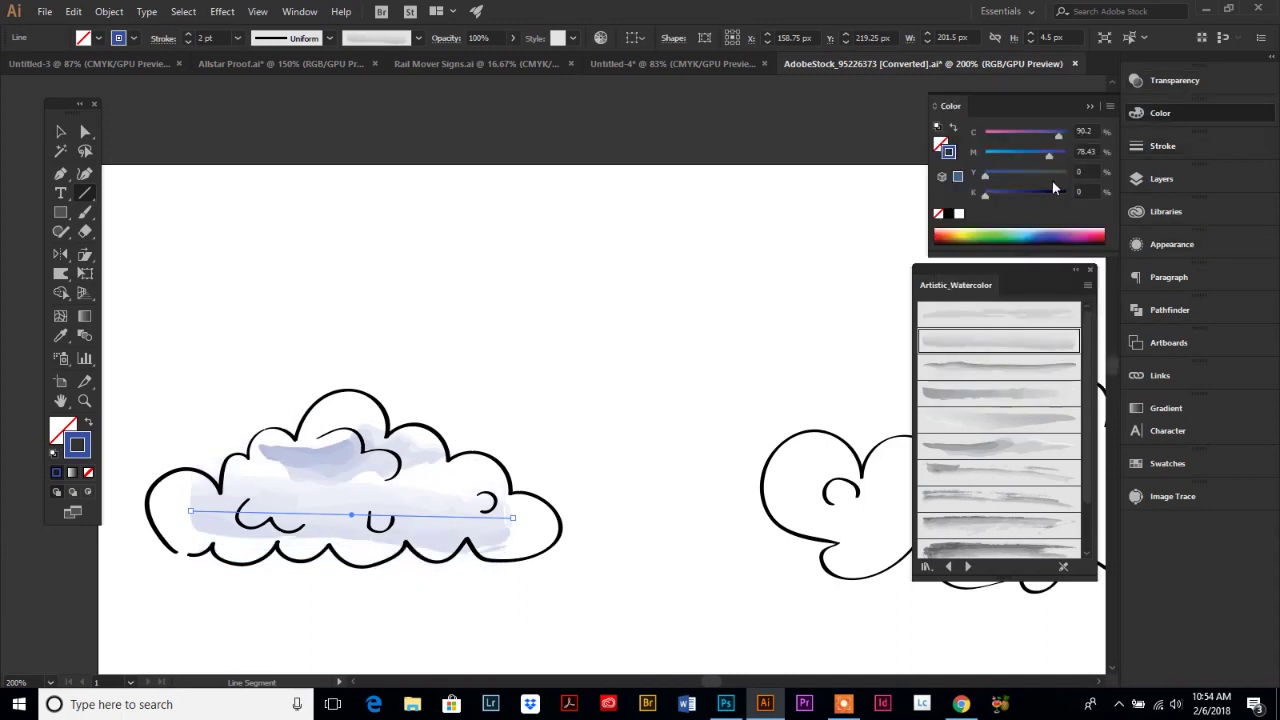
pyautogui.moveTo(992, 194); pyautogui.dragTo(1058, 196)
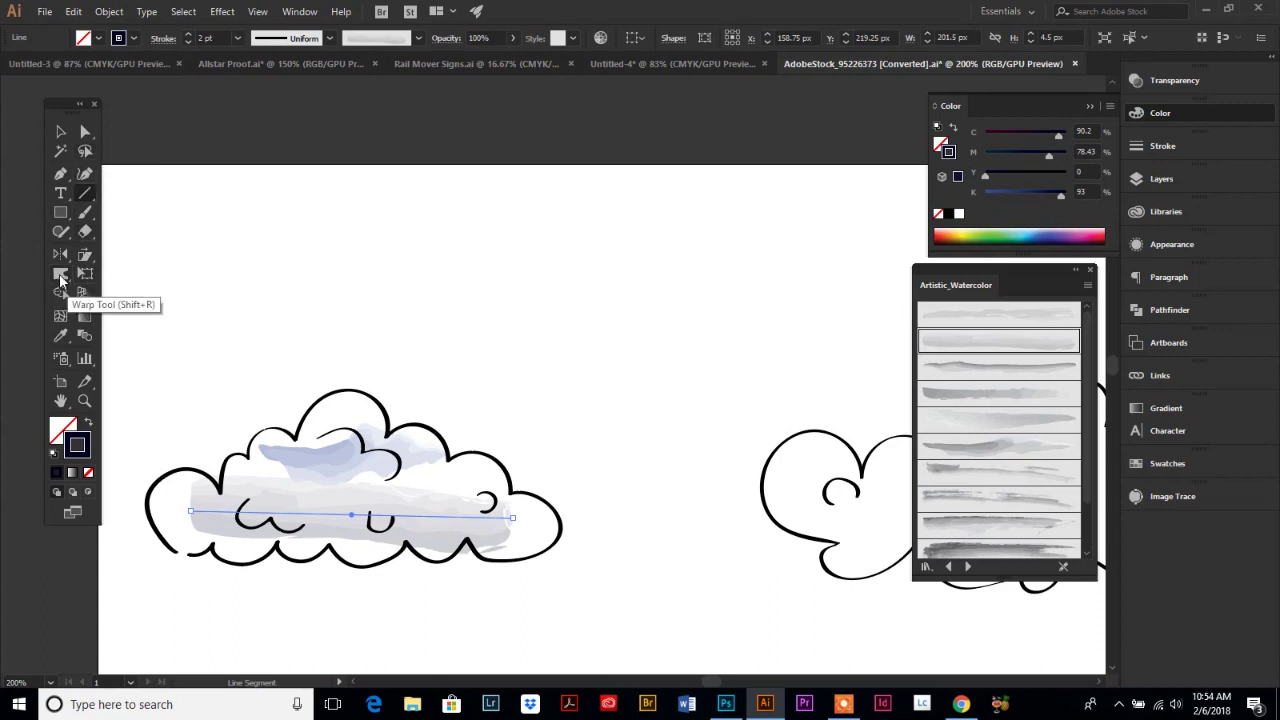
# Step: Warp the lower stroke into a wavy band across the cloud's lower half
pyautogui.click(61, 276)
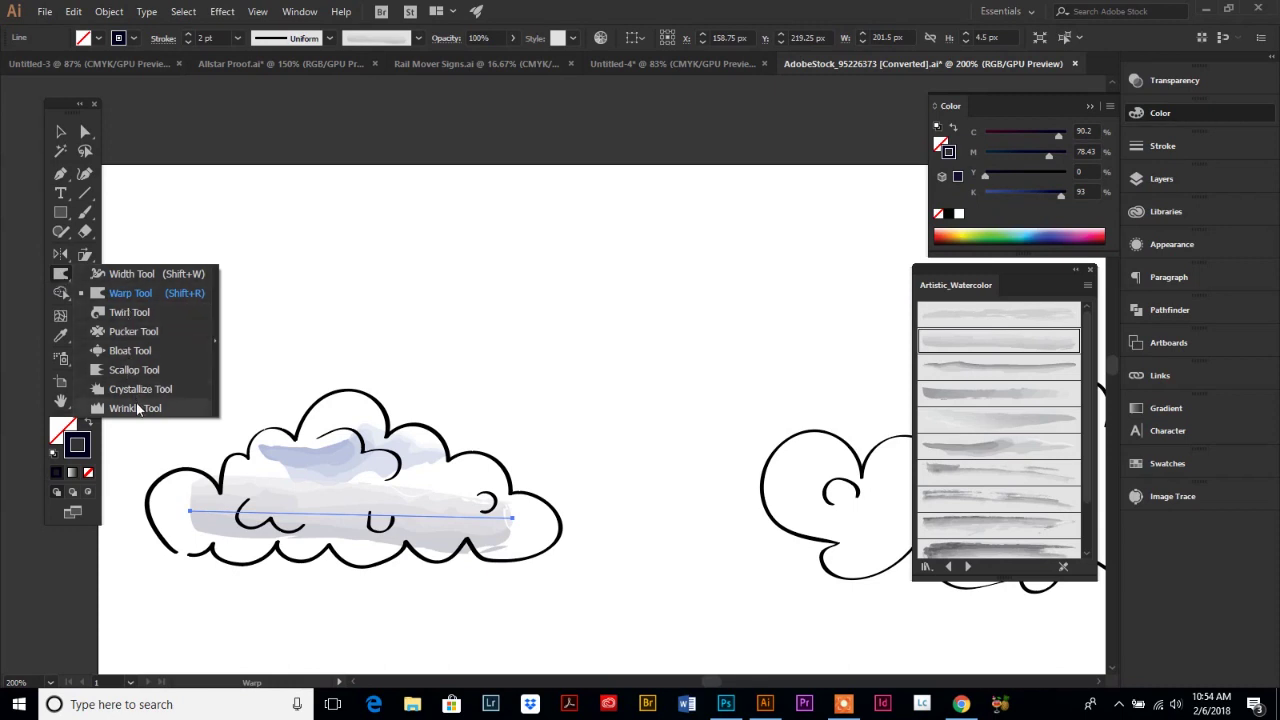
pyautogui.click(128, 294)
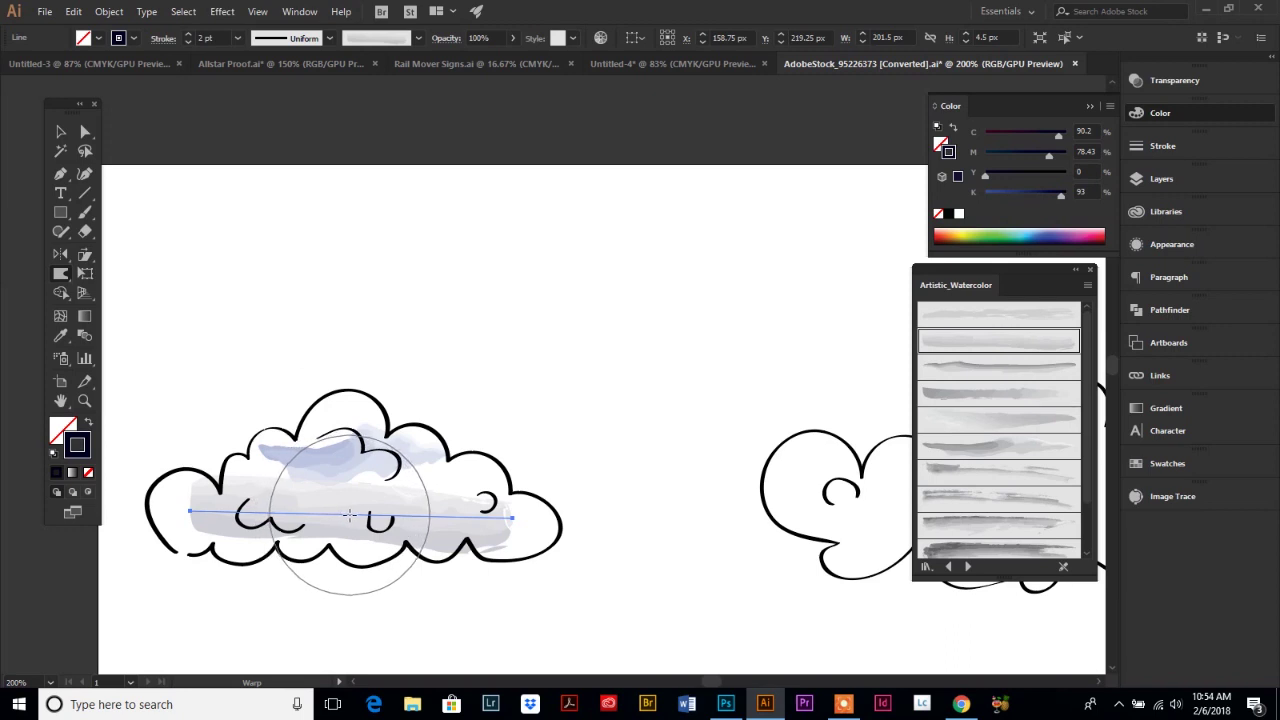
pyautogui.moveTo(349, 515); pyautogui.dragTo(345, 592)
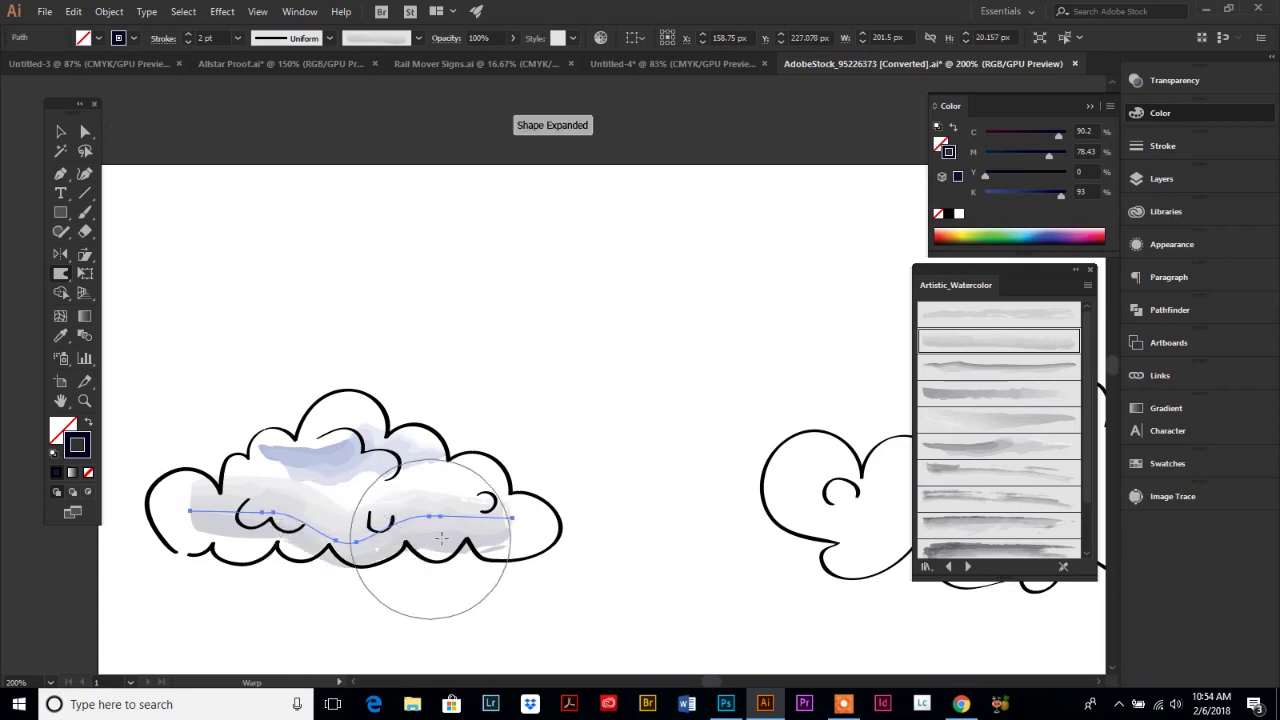
pyautogui.moveTo(440, 517); pyautogui.dragTo(430, 440)
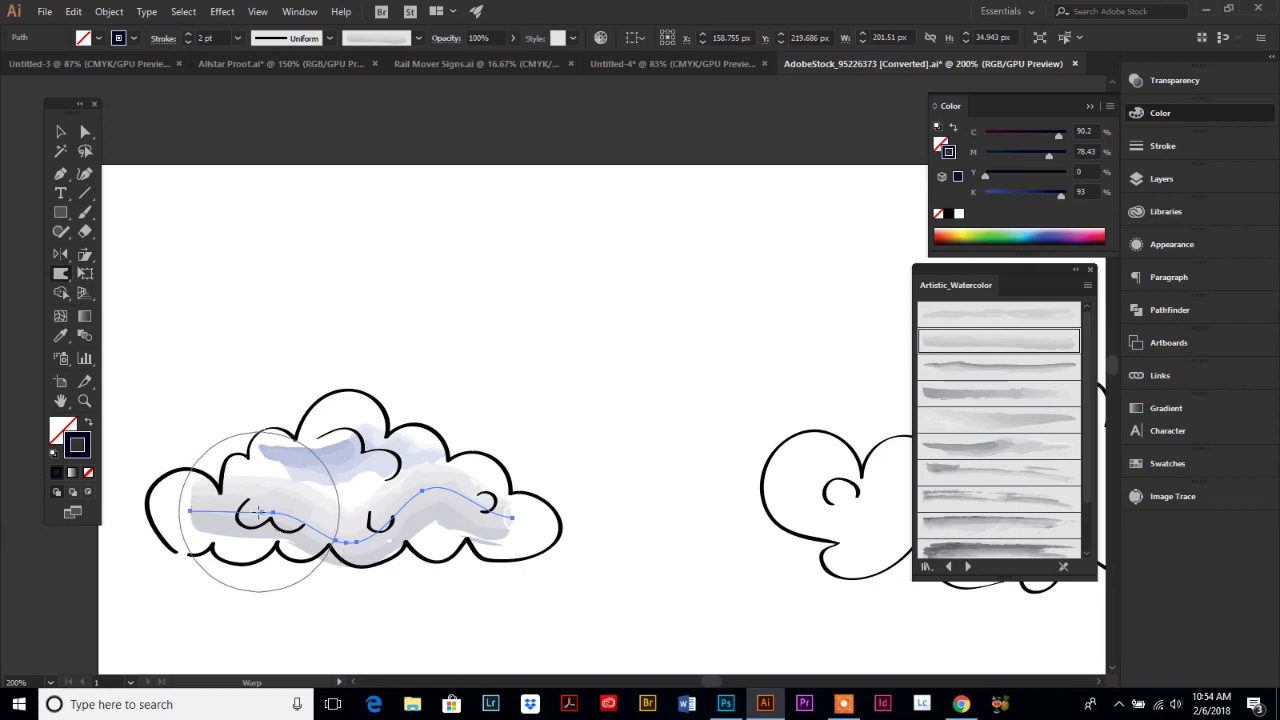
pyautogui.moveTo(262, 511); pyautogui.dragTo(229, 543)
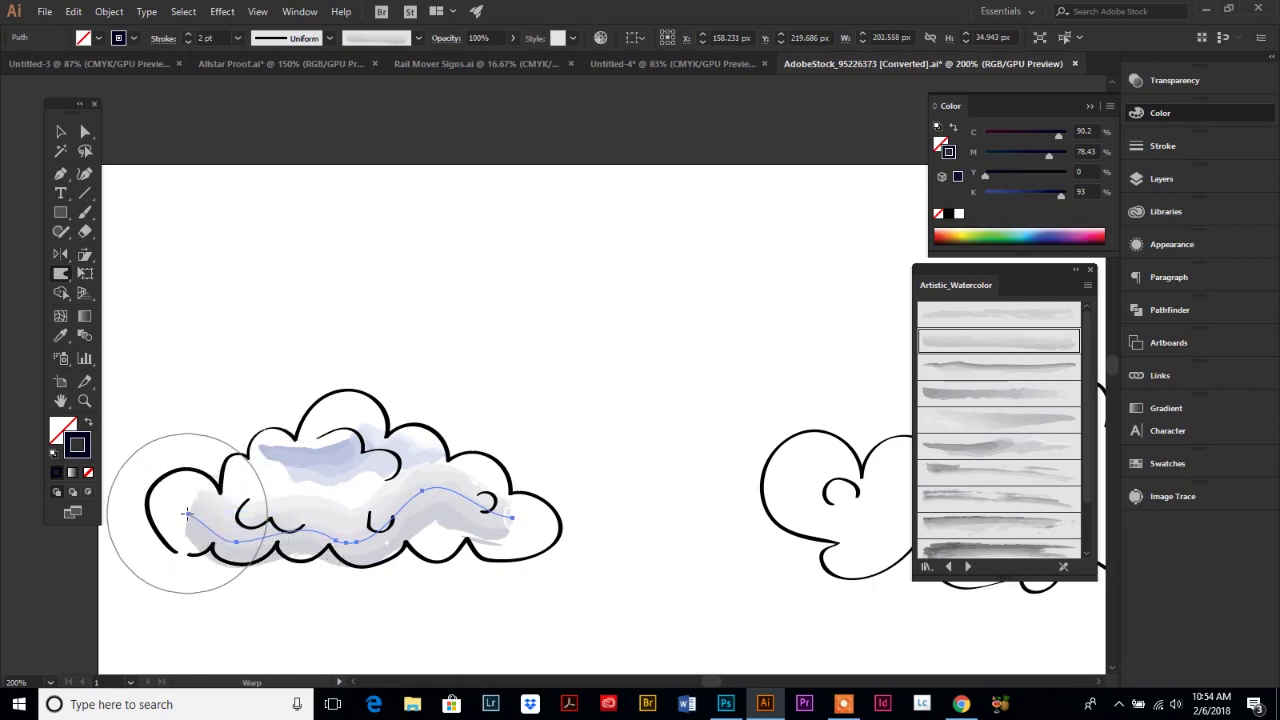
pyautogui.moveTo(186, 506)
pyautogui.mouseDown()
pyautogui.moveTo(220, 518)
pyautogui.moveTo(274, 475)
pyautogui.moveTo(326, 493)
pyautogui.mouseUp()
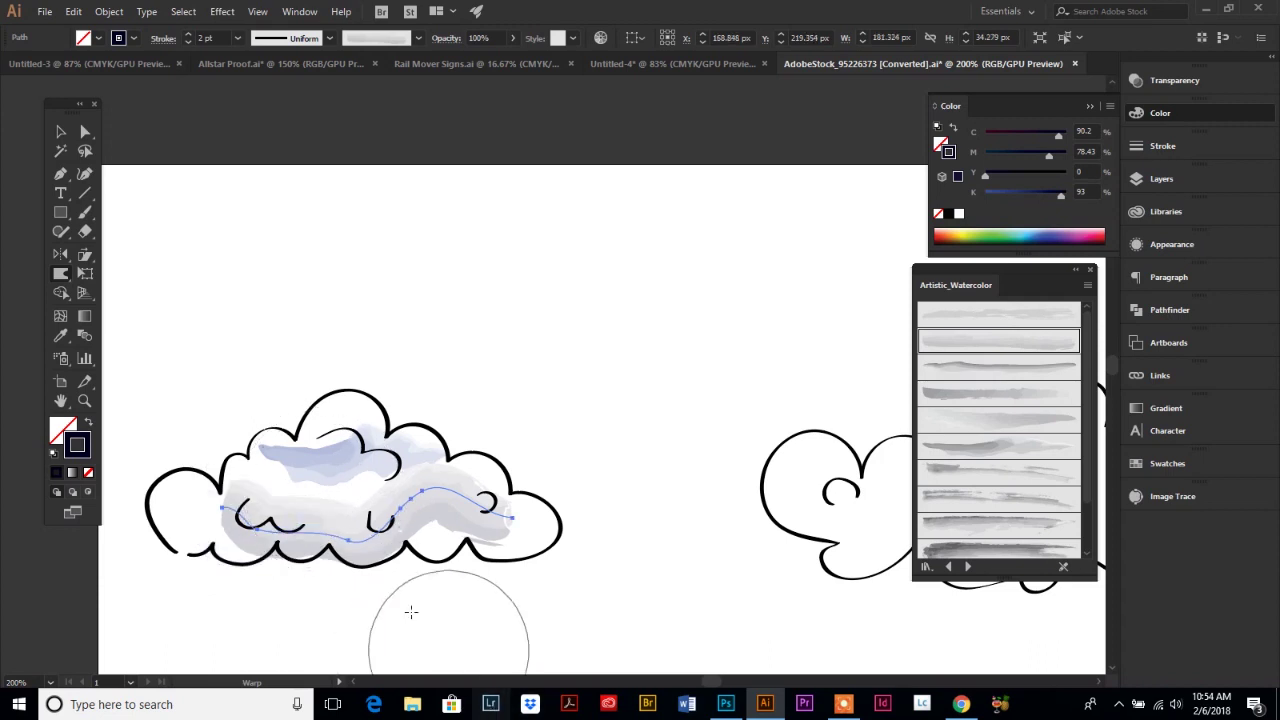
pyautogui.moveTo(410, 500); pyautogui.dragTo(372, 492)
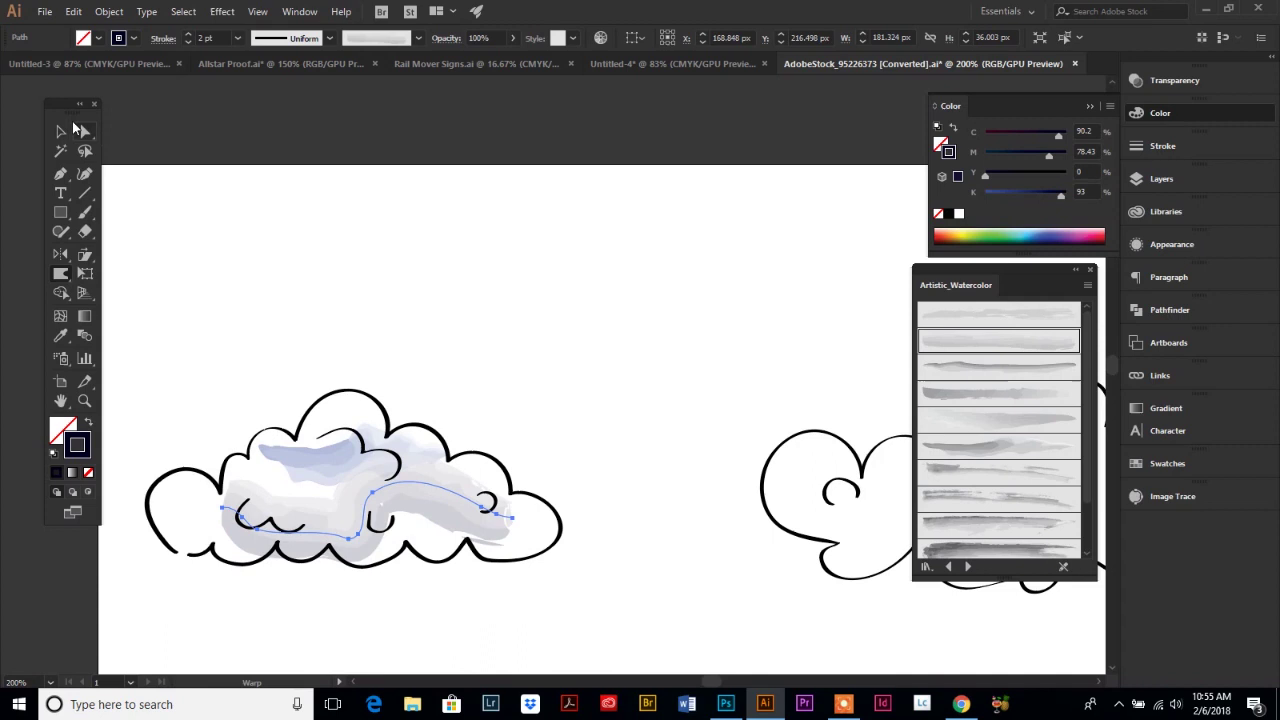
# Step: Deselect the stroke and pan to the next cloud above the trees
pyautogui.click(85, 131)
pyautogui.click(470, 592)
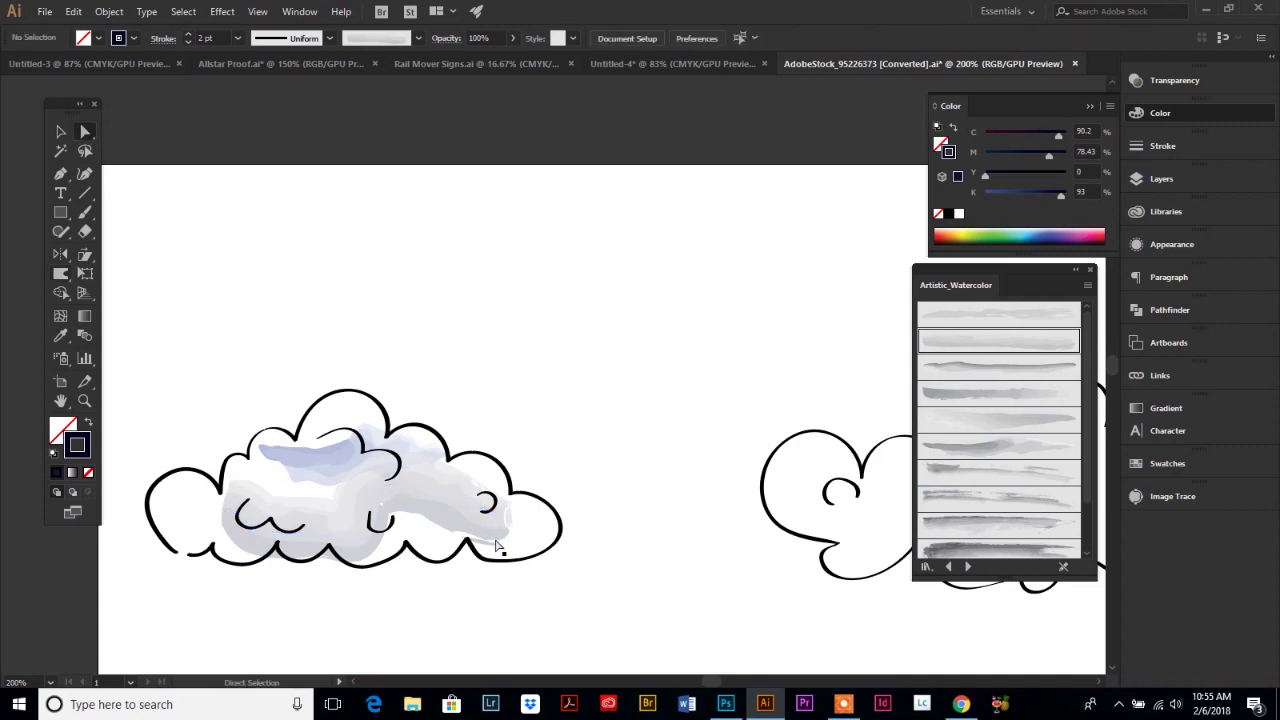
pyautogui.moveTo(674, 394); pyautogui.dragTo(394, 257)
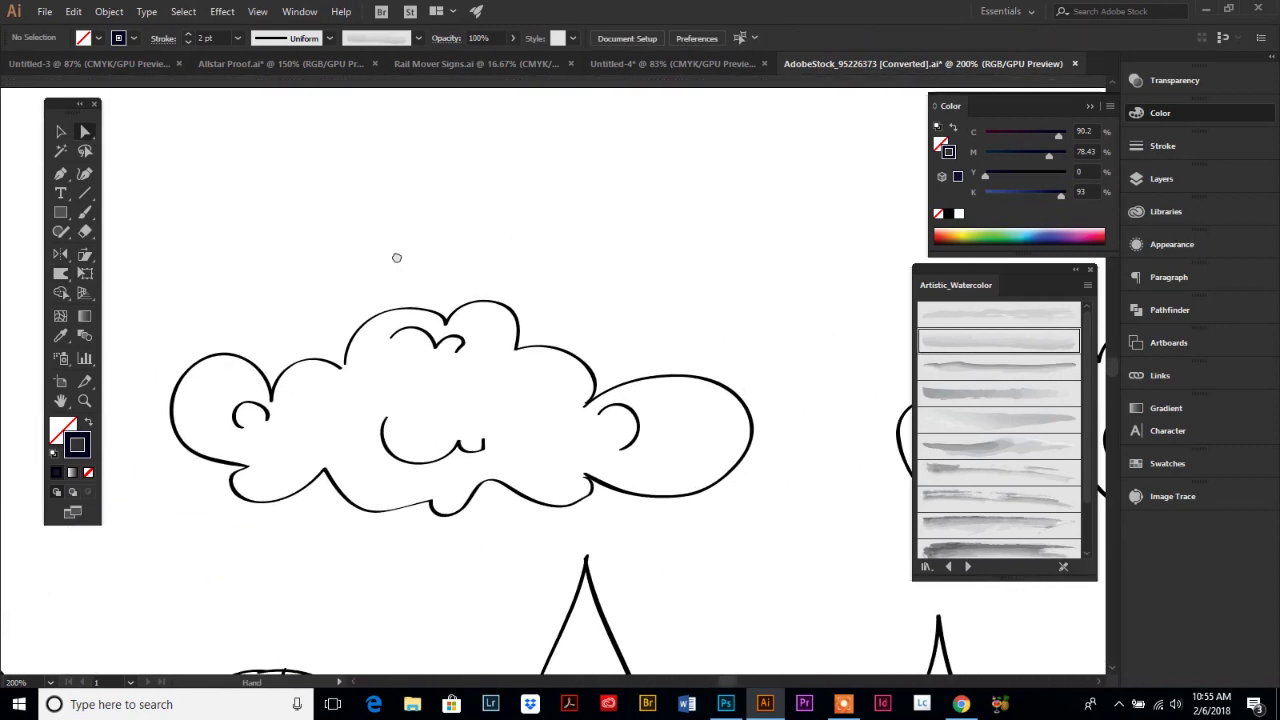
# Step: Draw an S-shaped curve with the Pen tool inside the second cloud
pyautogui.click(61, 176)
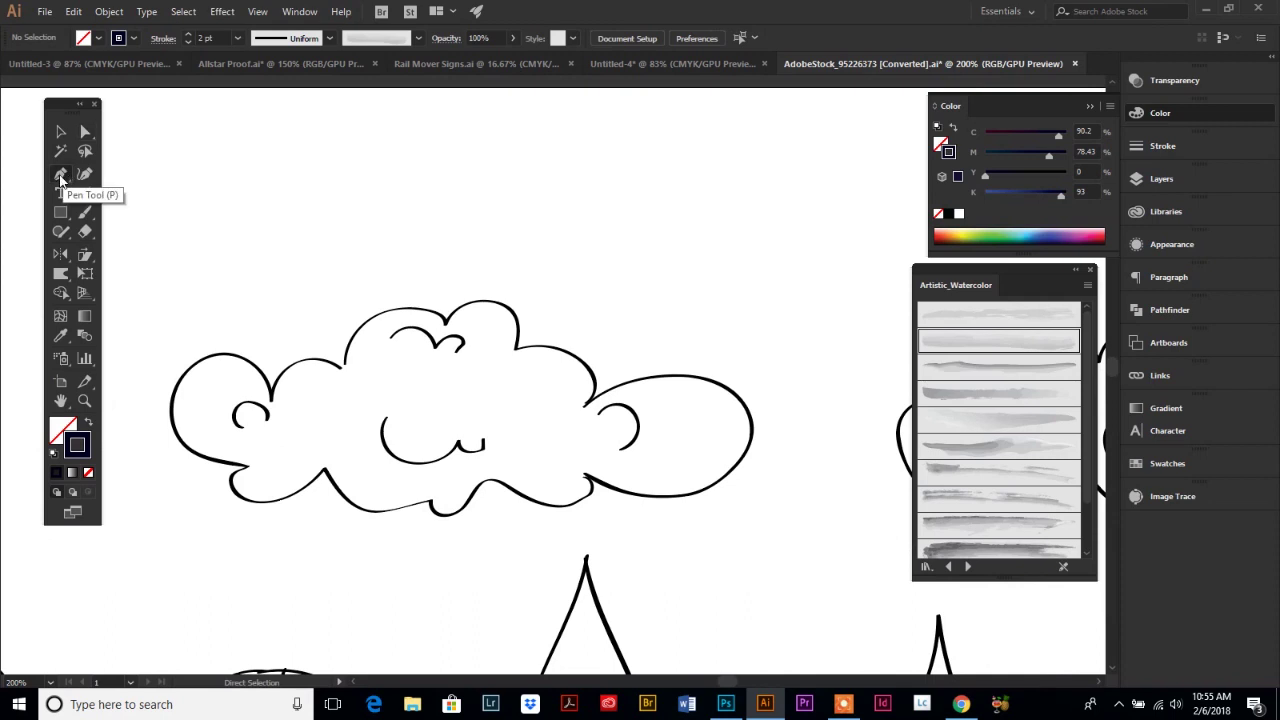
pyautogui.click(309, 406)
pyautogui.moveTo(316, 452); pyautogui.dragTo(512, 385)
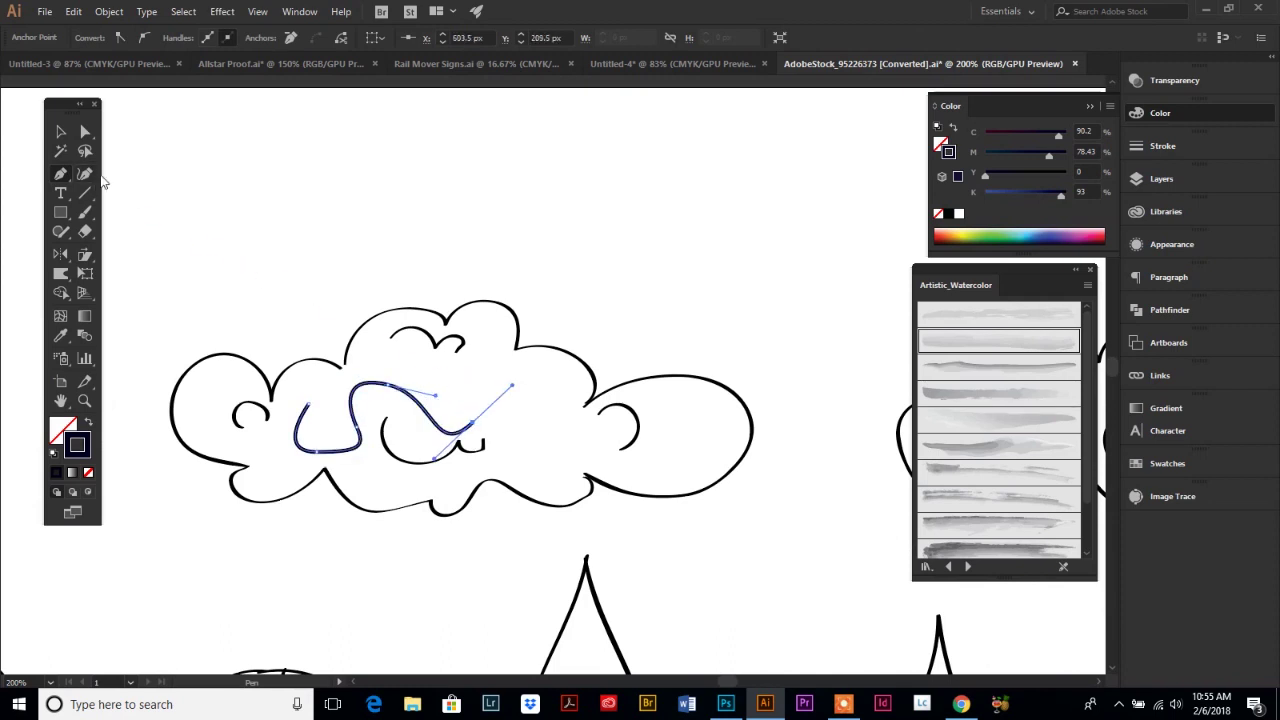
pyautogui.click(61, 133)
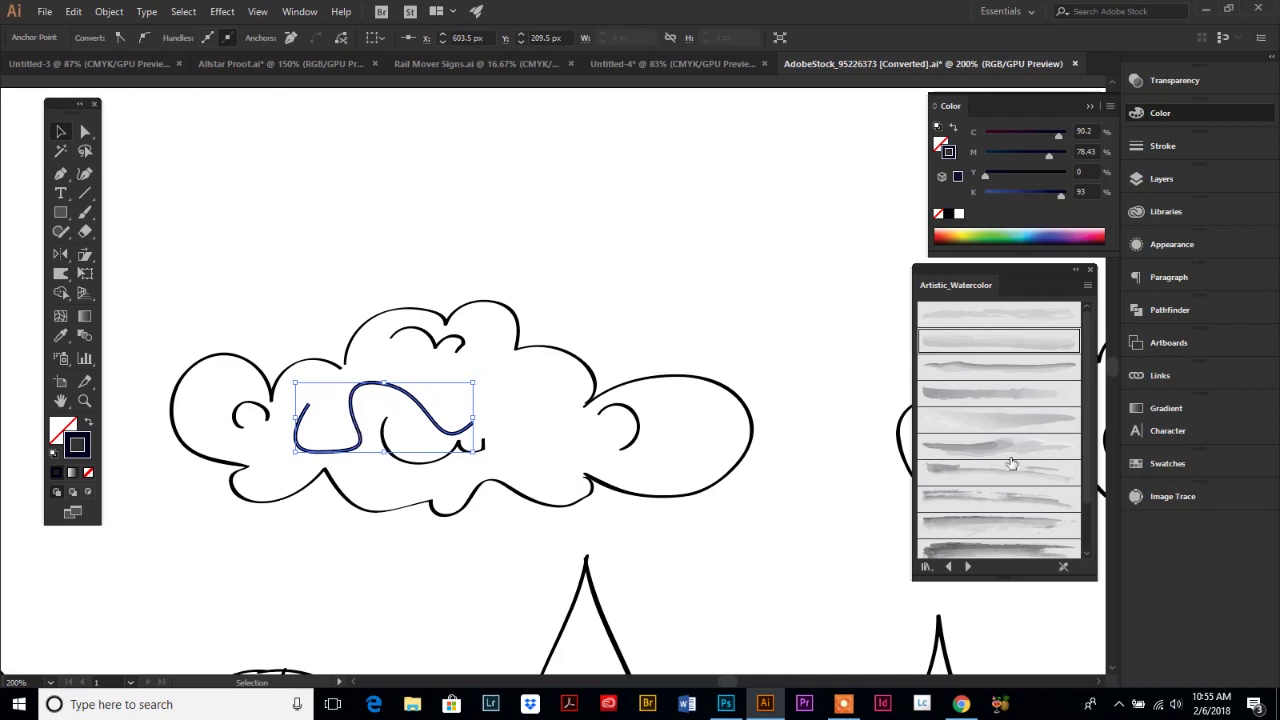
# Step: Give the curve a watercolor brush and a light cyan stroke colour (C 60)
pyautogui.scroll(-3, 994, 405)
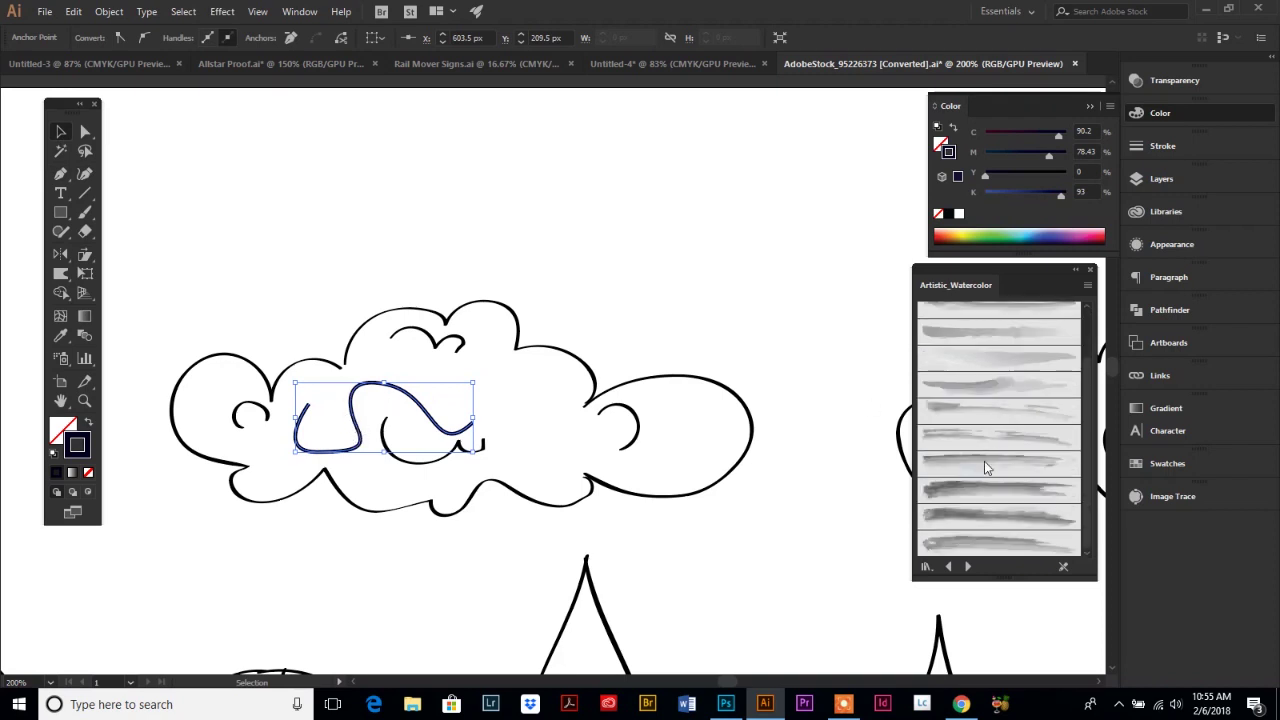
pyautogui.click(960, 519)
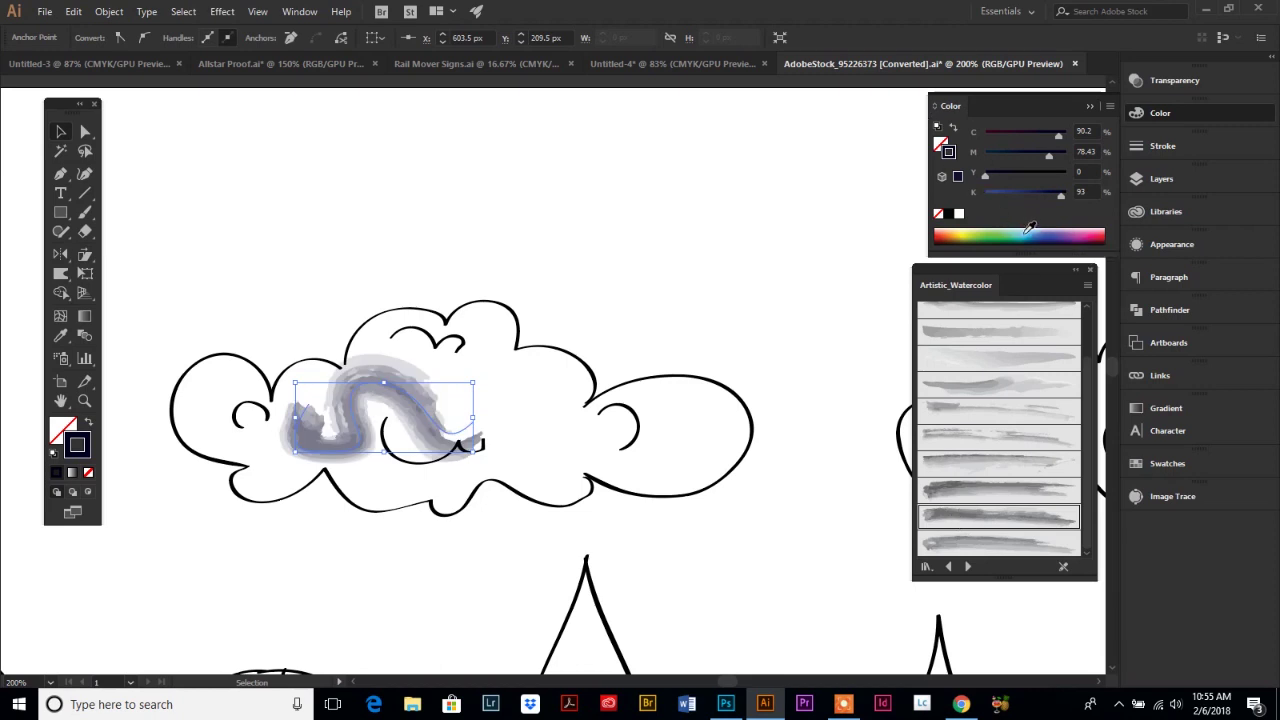
pyautogui.click(1030, 230)
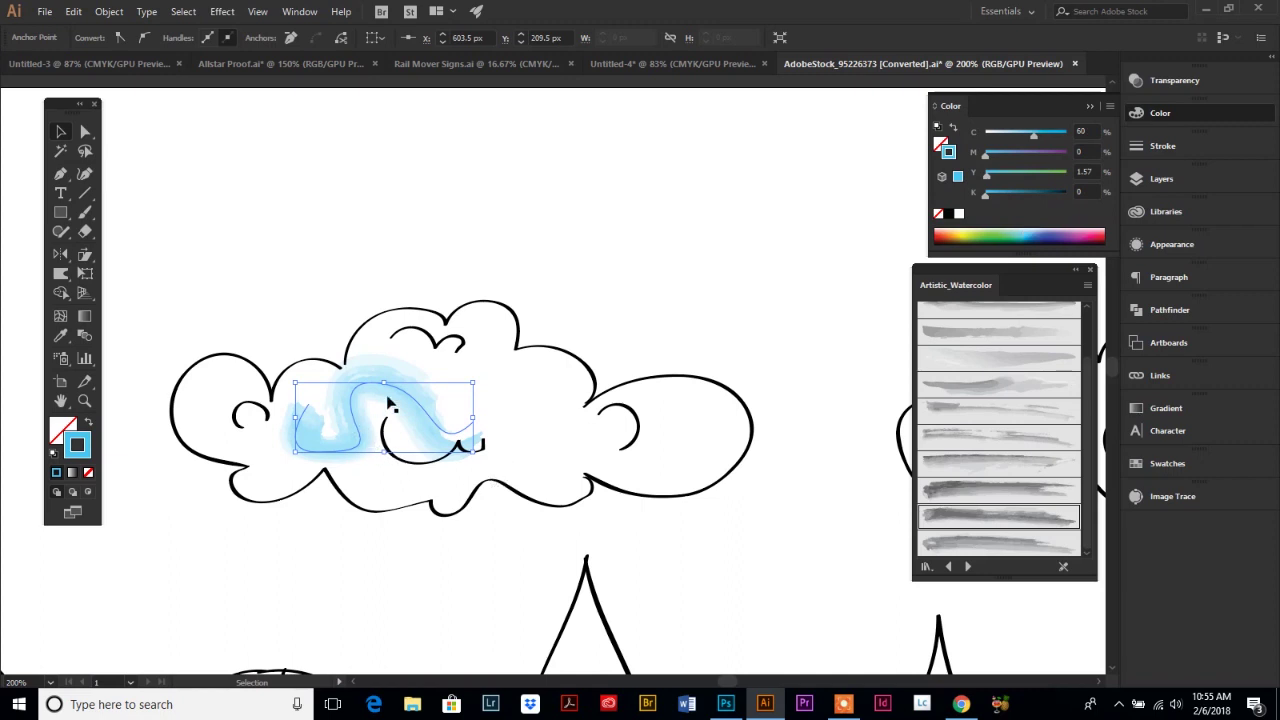
# Step: Shift the blue stroke left and extend it with new curved anchors, undoing one
pyautogui.moveTo(400, 395); pyautogui.dragTo(346, 405)
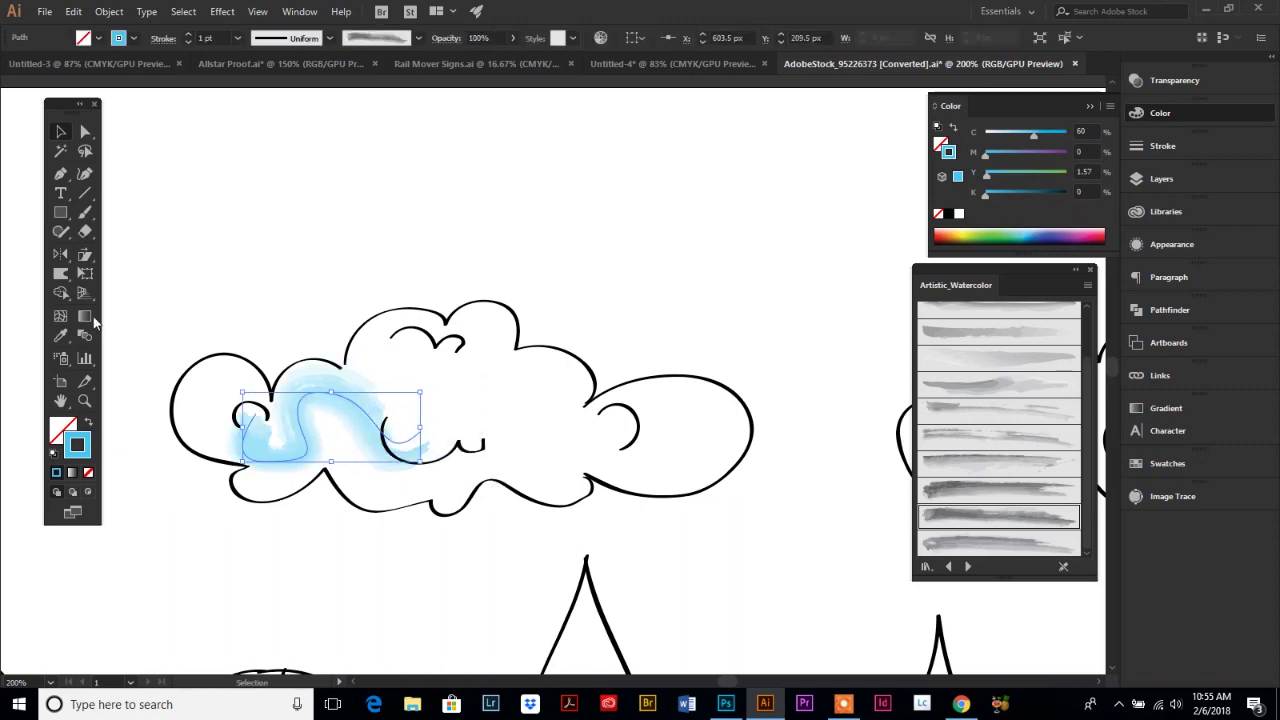
pyautogui.click(60, 174)
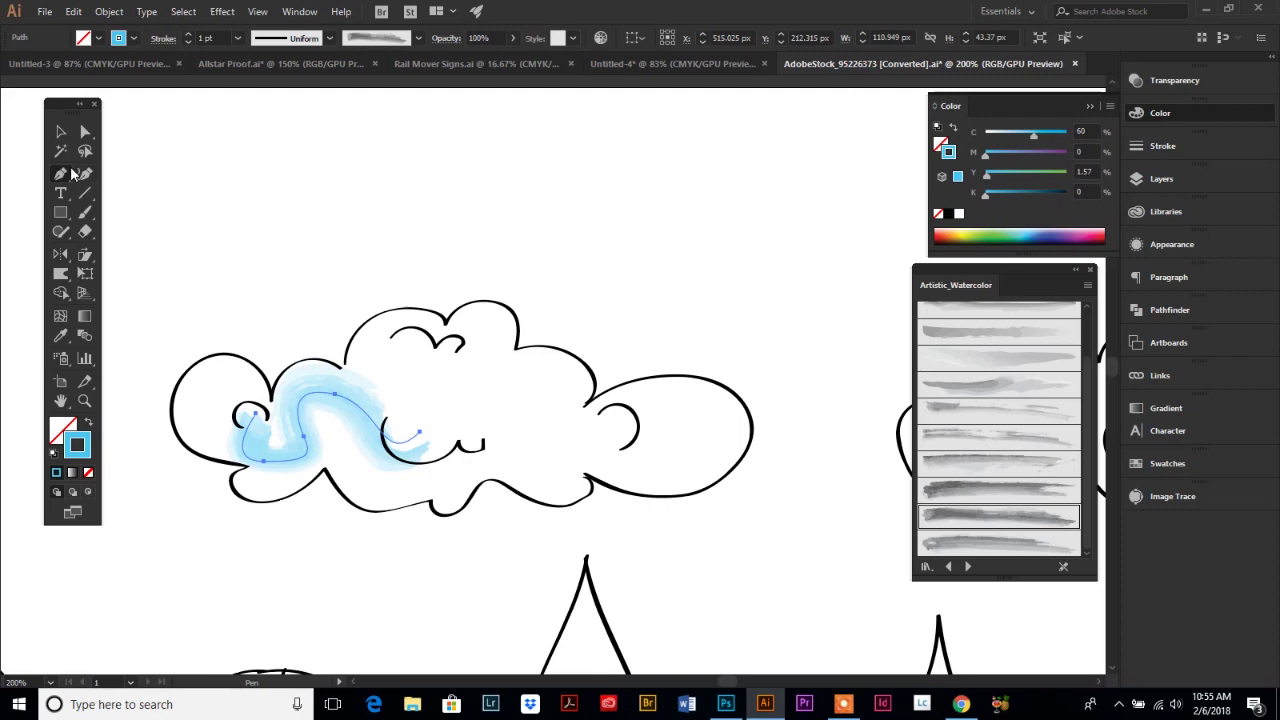
pyautogui.moveTo(400, 392); pyautogui.dragTo(460, 350)
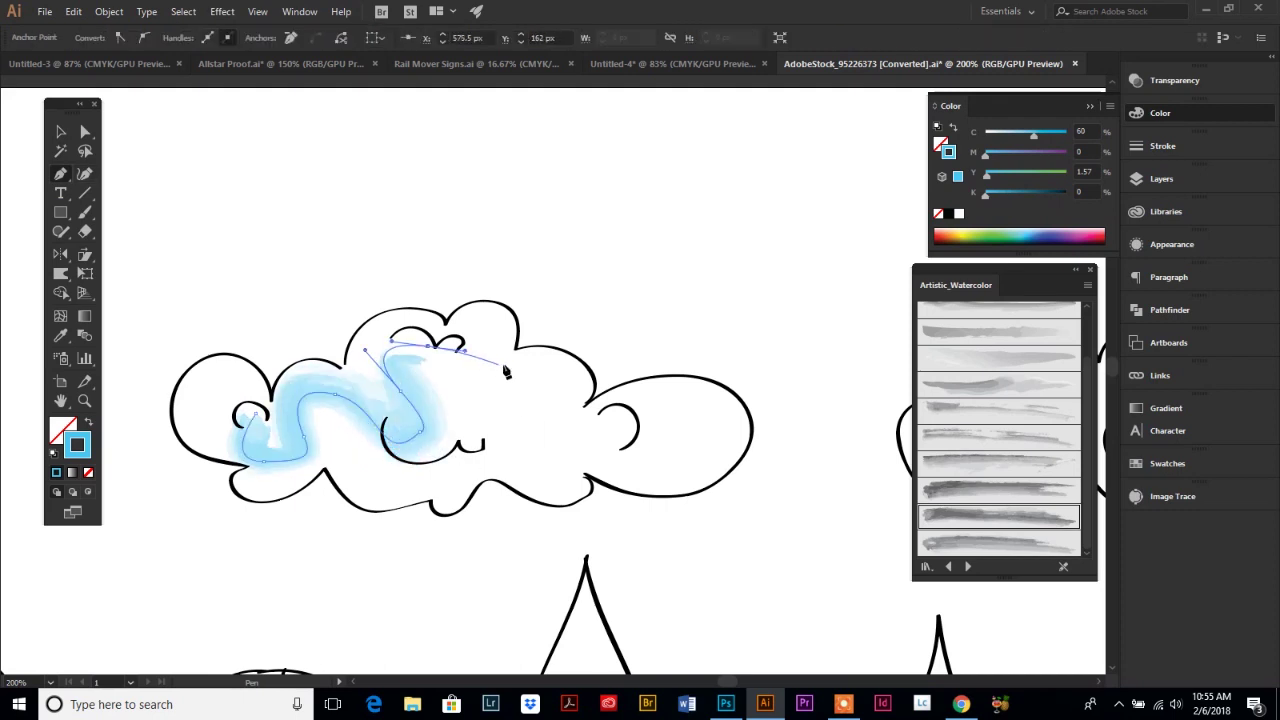
pyautogui.moveTo(522, 414)
pyautogui.mouseDown()
pyautogui.moveTo(546, 414)
pyautogui.moveTo(545, 378)
pyautogui.mouseUp()
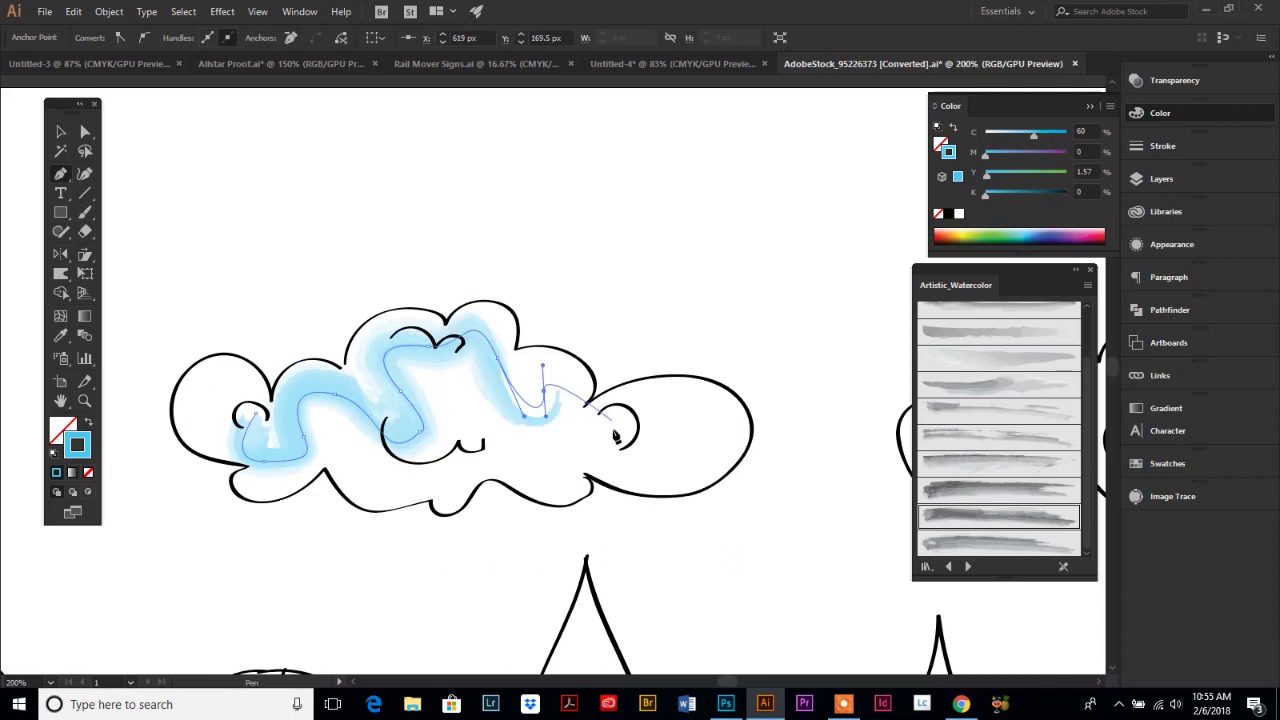
pyautogui.hotkey('ctrl', 'z')
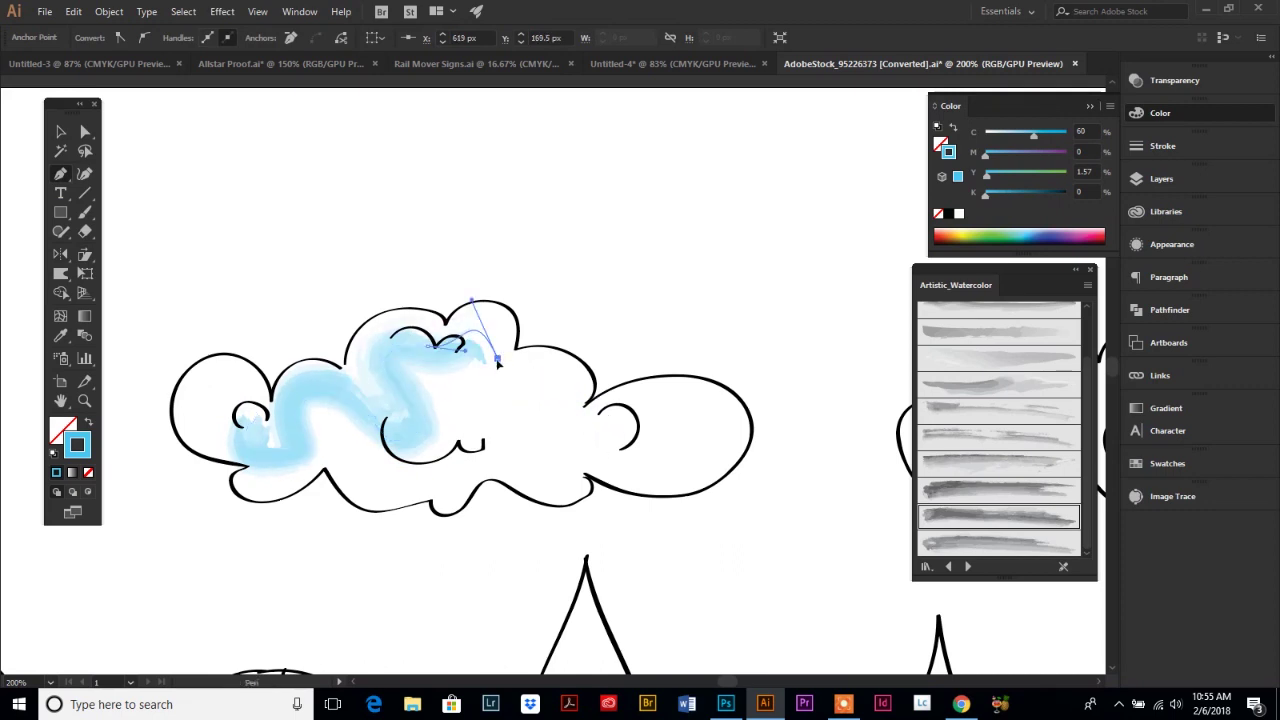
# Step: Carry the path into the cloud's right lobe, loop it back along the base, and deselect
pyautogui.moveTo(556, 378); pyautogui.dragTo(574, 378)
pyautogui.moveTo(561, 424); pyautogui.dragTo(612, 440)
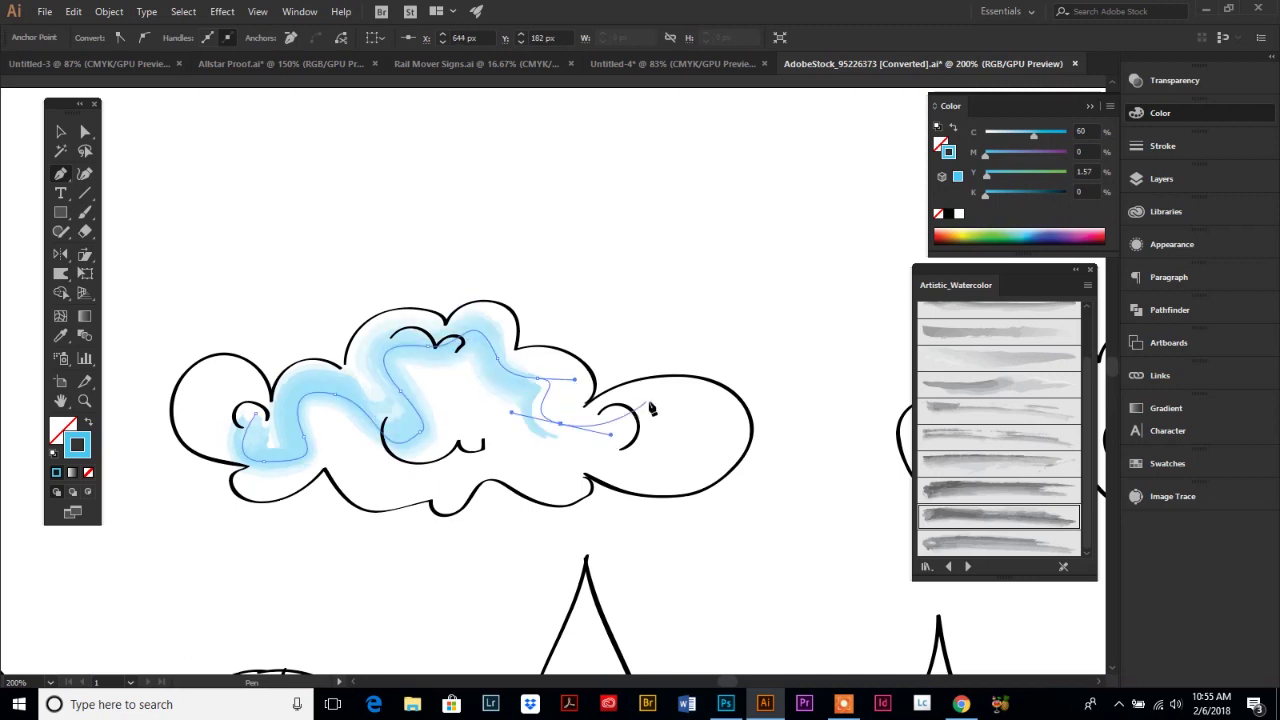
pyautogui.moveTo(663, 401); pyautogui.dragTo(705, 408)
pyautogui.moveTo(708, 457); pyautogui.dragTo(672, 470)
pyautogui.moveTo(588, 458)
pyautogui.mouseDown()
pyautogui.moveTo(548, 450)
pyautogui.moveTo(515, 478)
pyautogui.moveTo(453, 467)
pyautogui.moveTo(395, 484)
pyautogui.moveTo(340, 465)
pyautogui.moveTo(315, 478)
pyautogui.moveTo(332, 455)
pyautogui.moveTo(268, 455)
pyautogui.mouseUp()
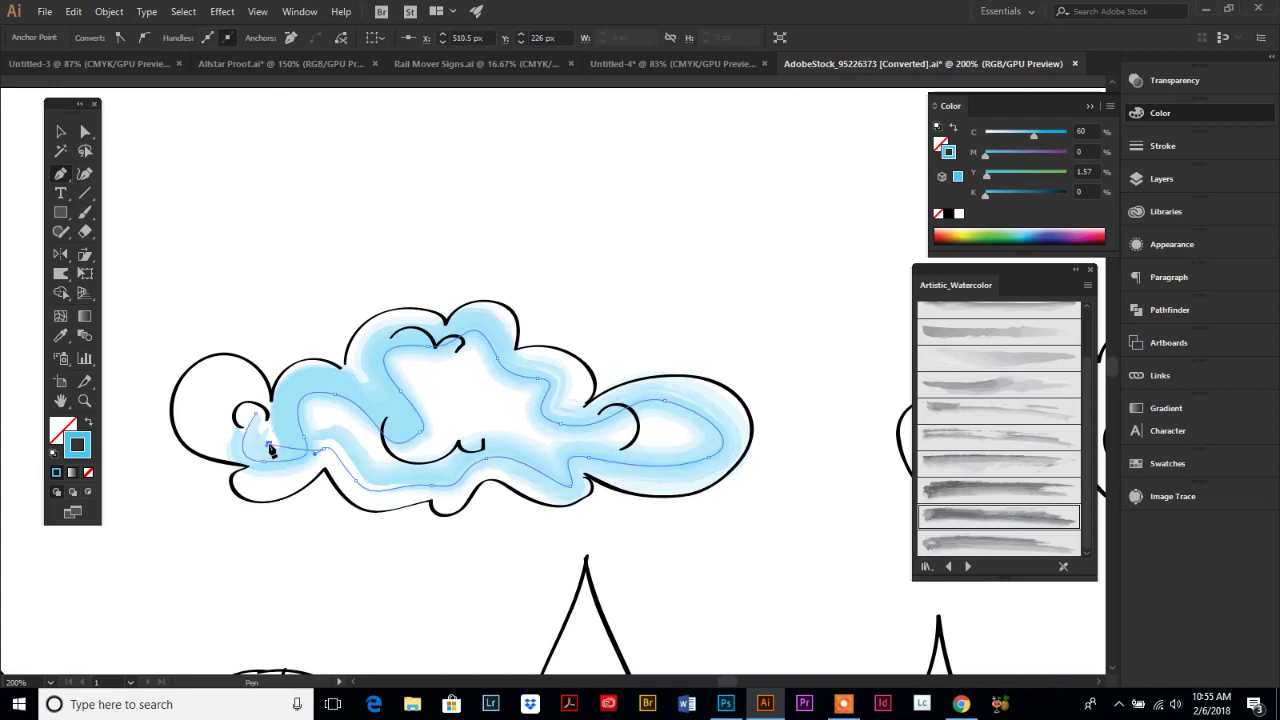
pyautogui.click(60, 131)
pyautogui.click(313, 246)
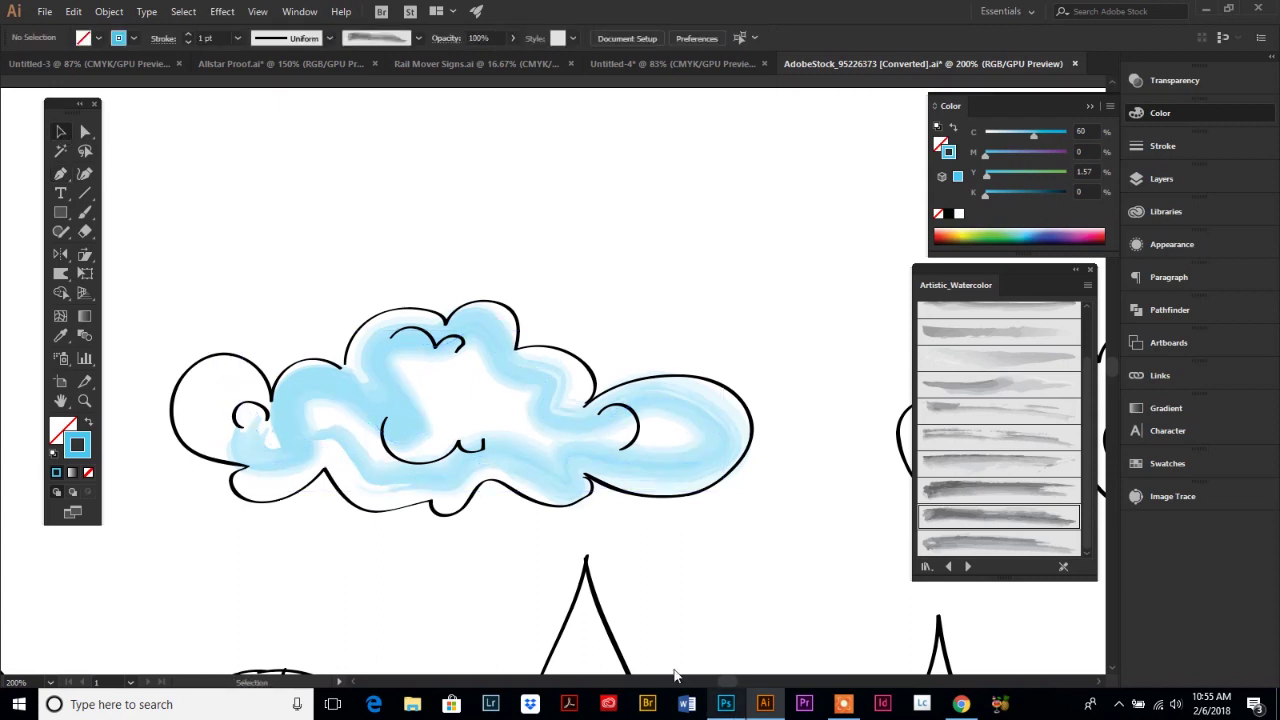
# Step: Draw a straight line across the cloud's middle and give it the watercolor brush
pyautogui.click(86, 194)
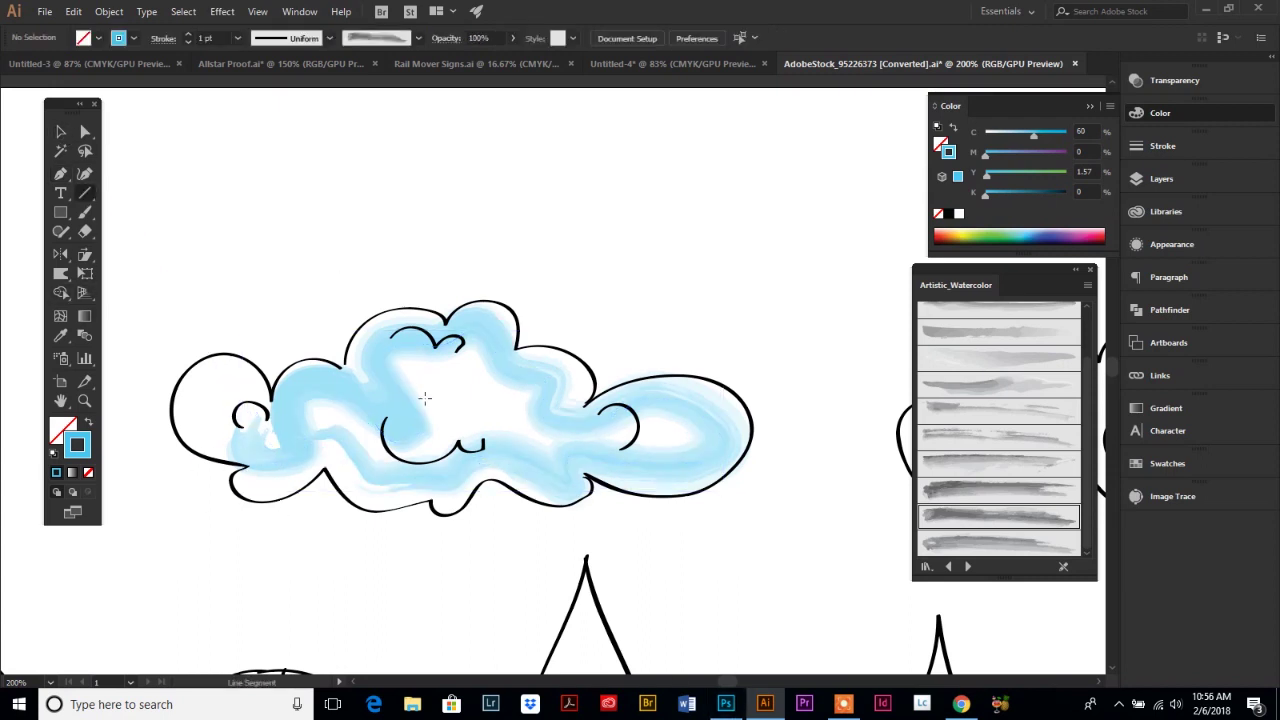
pyautogui.moveTo(422, 398); pyautogui.dragTo(557, 409)
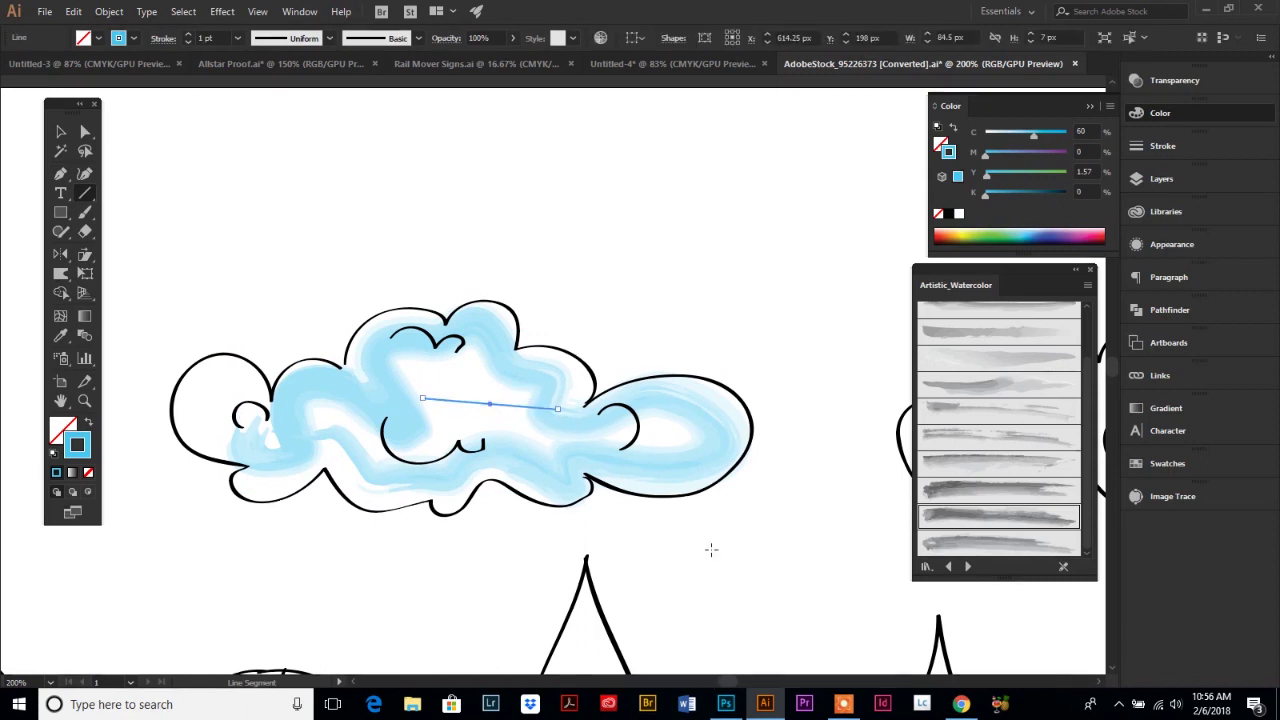
pyautogui.click(967, 518)
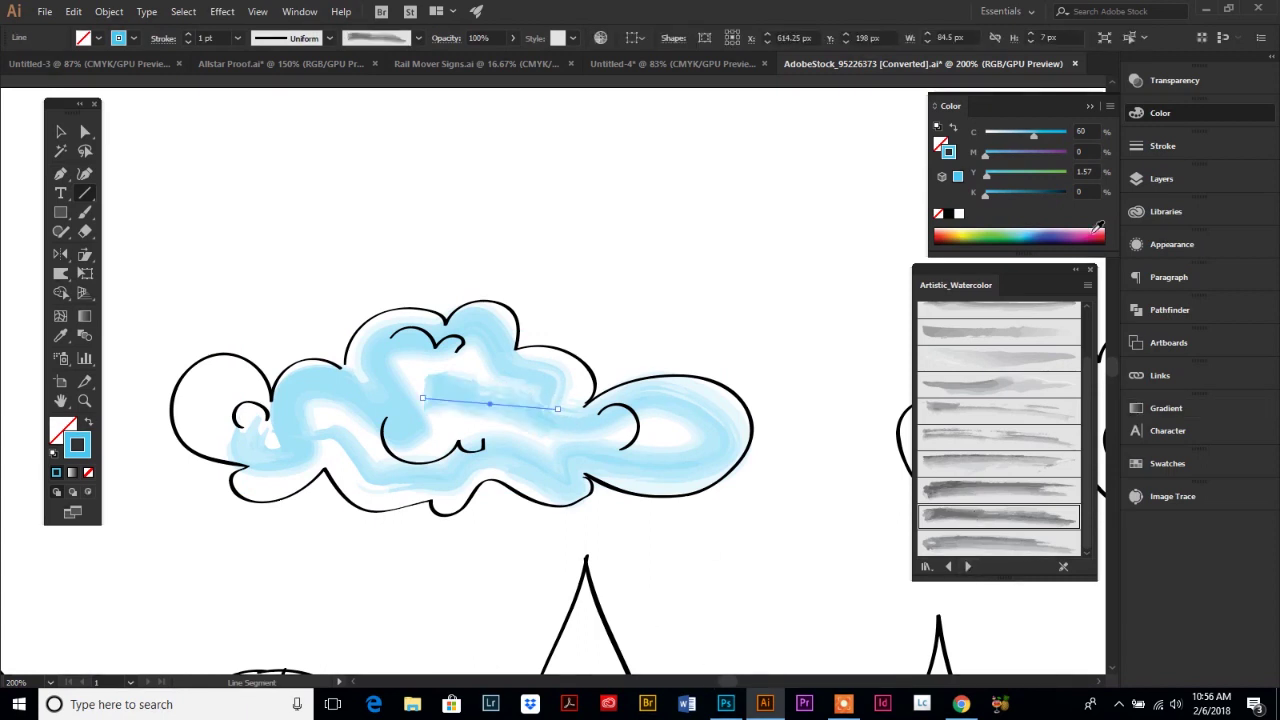
# Step: Try shifting the watercolor line left with Direct Selection, then undo the move
pyautogui.click(85, 131)
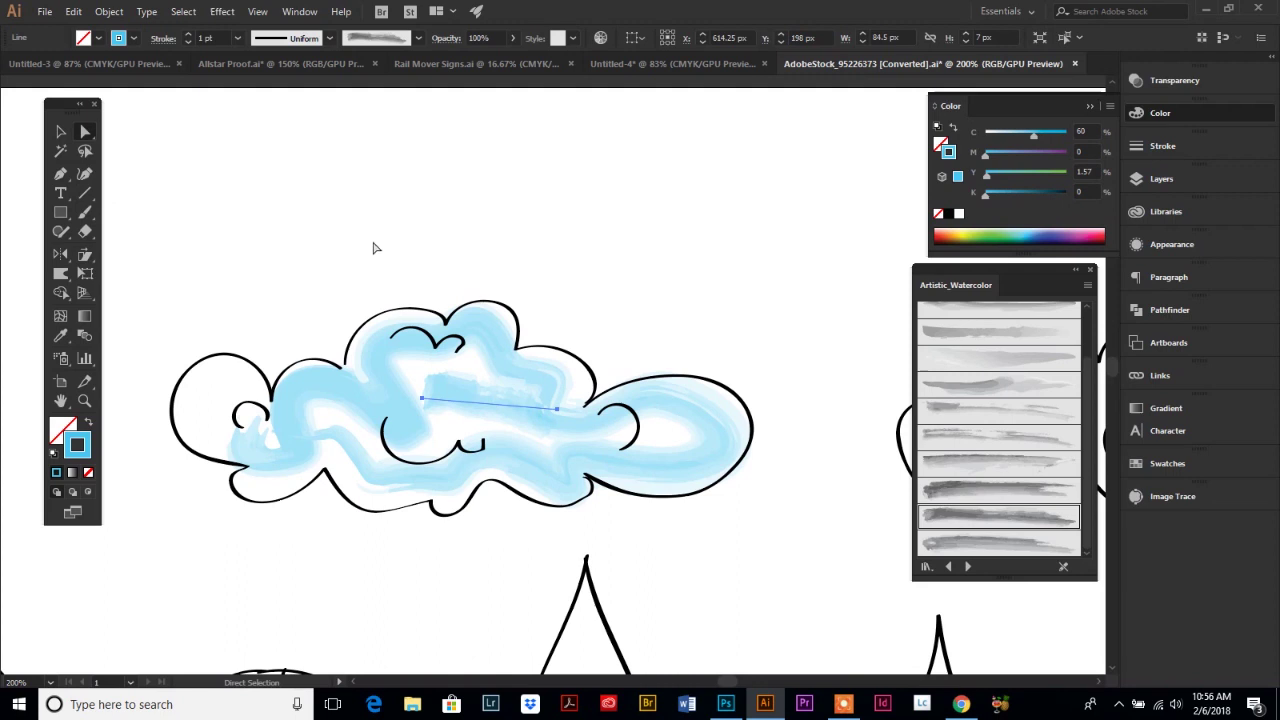
pyautogui.click(445, 254)
pyautogui.click(425, 402)
pyautogui.moveTo(423, 402); pyautogui.dragTo(332, 401)
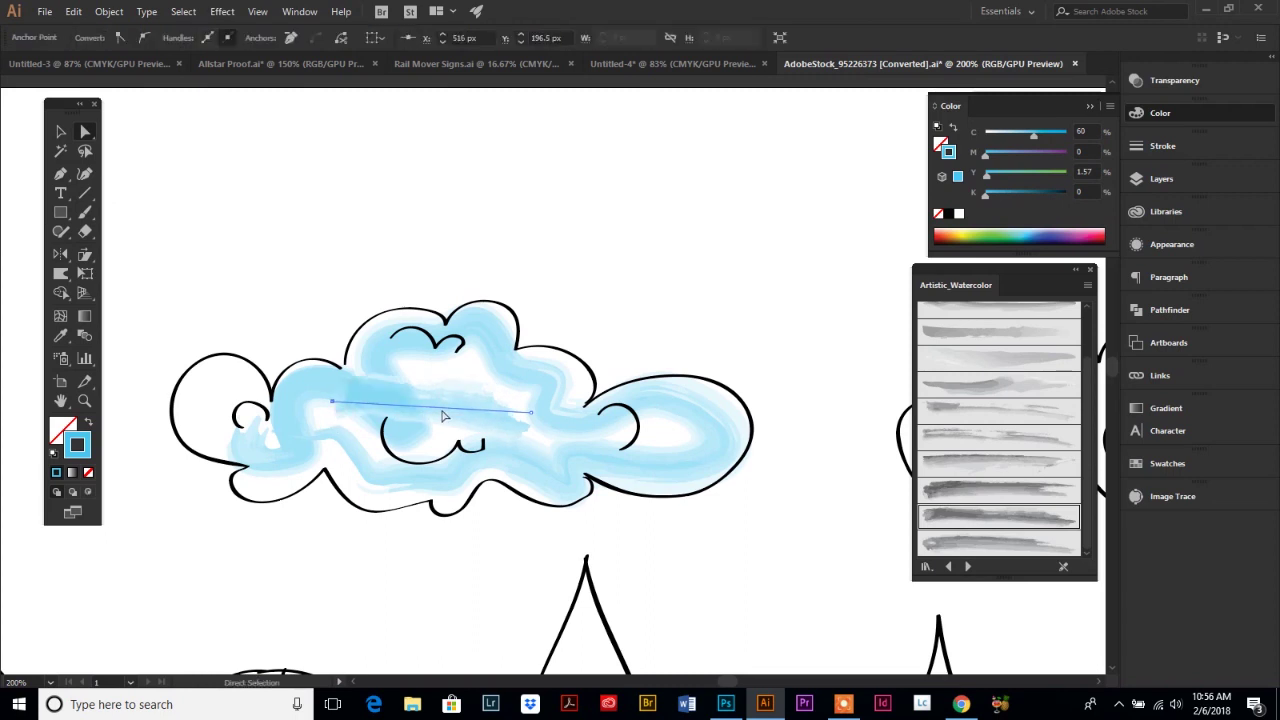
pyautogui.hotkey('ctrl', 'z')
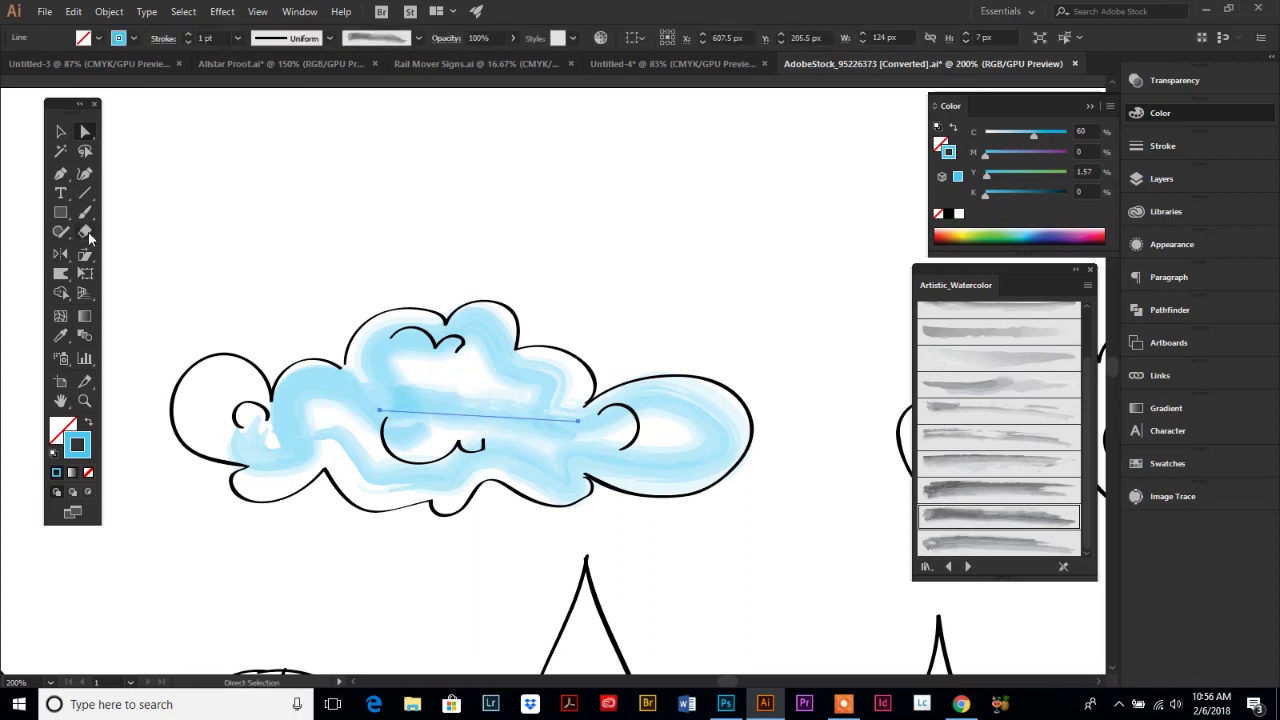
# Step: Warp the line into a gentle upward arc, then zoom out to the tree scene
pyautogui.click(60, 274)
pyautogui.moveTo(440, 405)
pyautogui.mouseDown()
pyautogui.moveTo(457, 386)
pyautogui.moveTo(470, 395)
pyautogui.mouseUp()
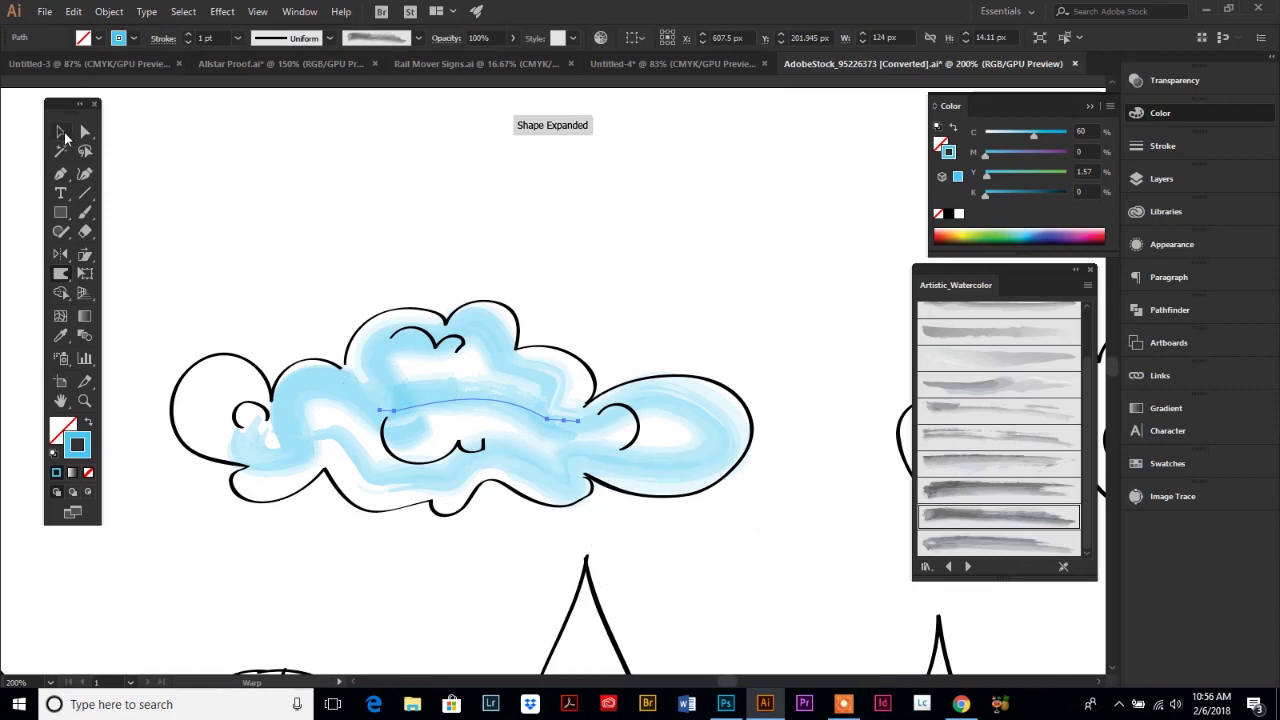
pyautogui.click(62, 133)
pyautogui.click(129, 363)
pyautogui.doubleClick(84, 400)
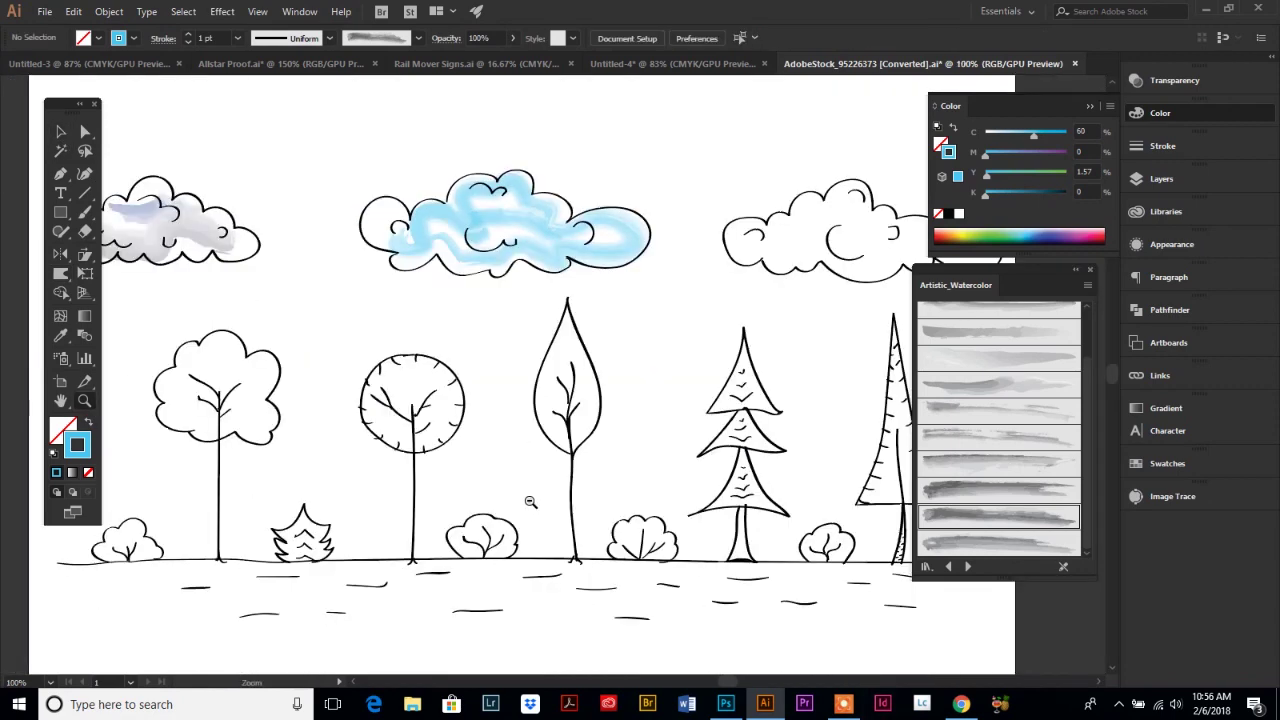
# Step: Zoom in on the round tree and draw a closed curved Pen path inside its crown
pyautogui.keyDown('alt'); pyautogui.click(497, 480); pyautogui.keyUp('alt')
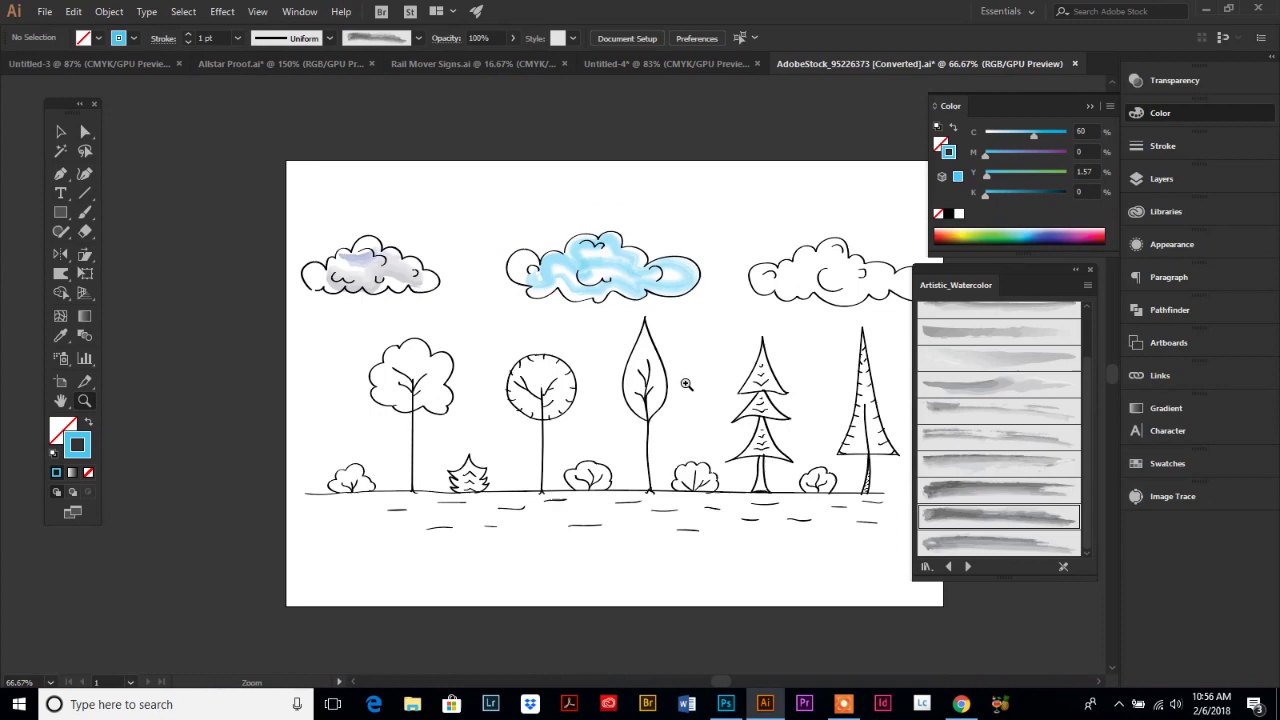
pyautogui.moveTo(550, 388); pyautogui.dragTo(794, 514)
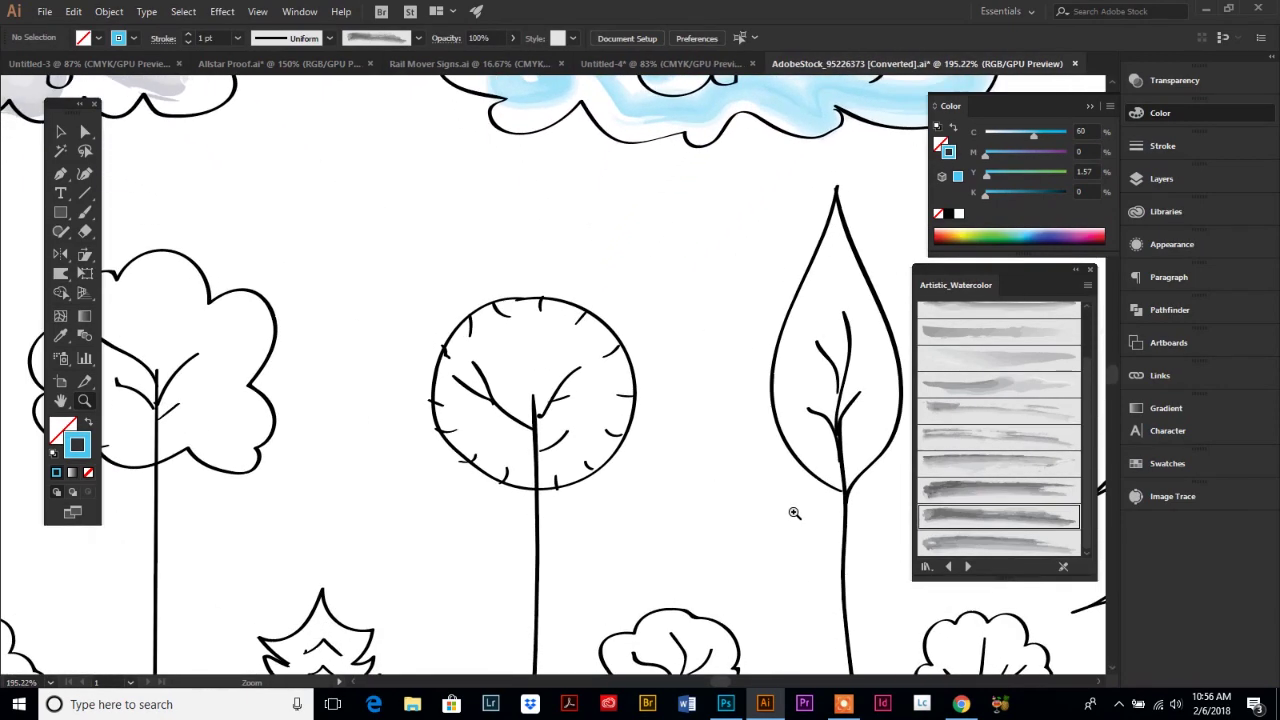
pyautogui.click(60, 176)
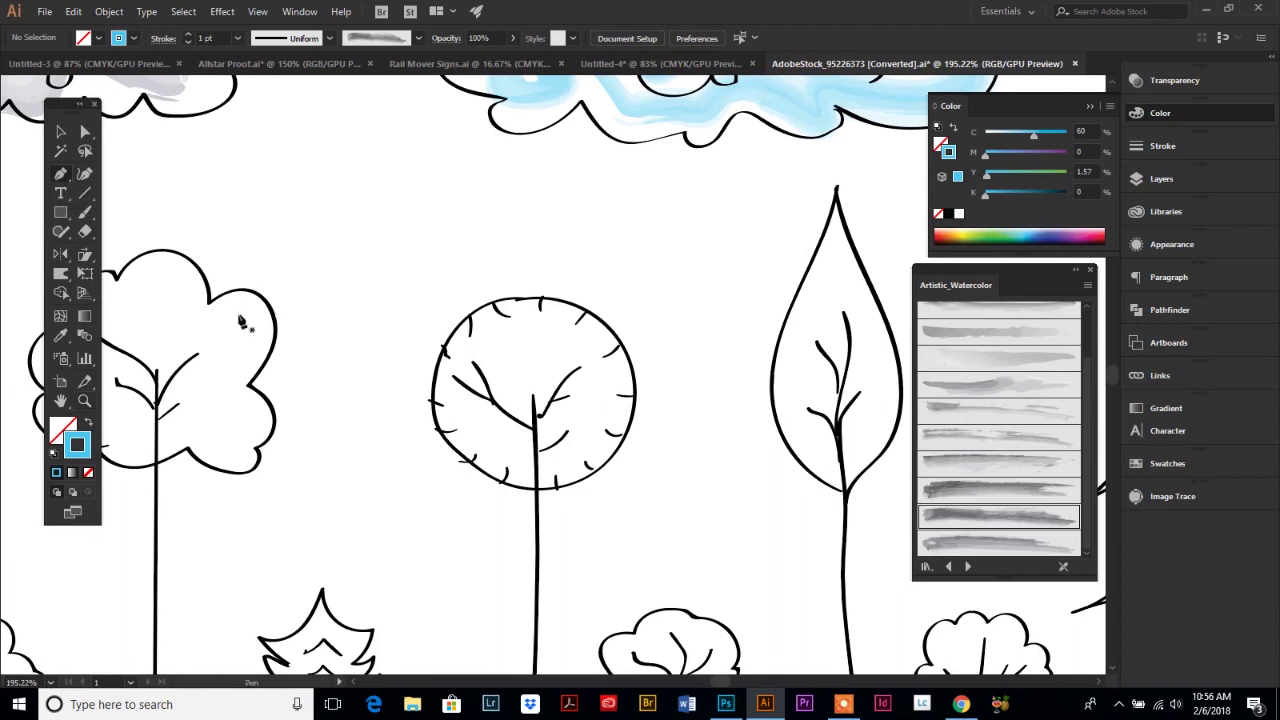
pyautogui.click(531, 329)
pyautogui.moveTo(471, 415); pyautogui.dragTo(531, 365)
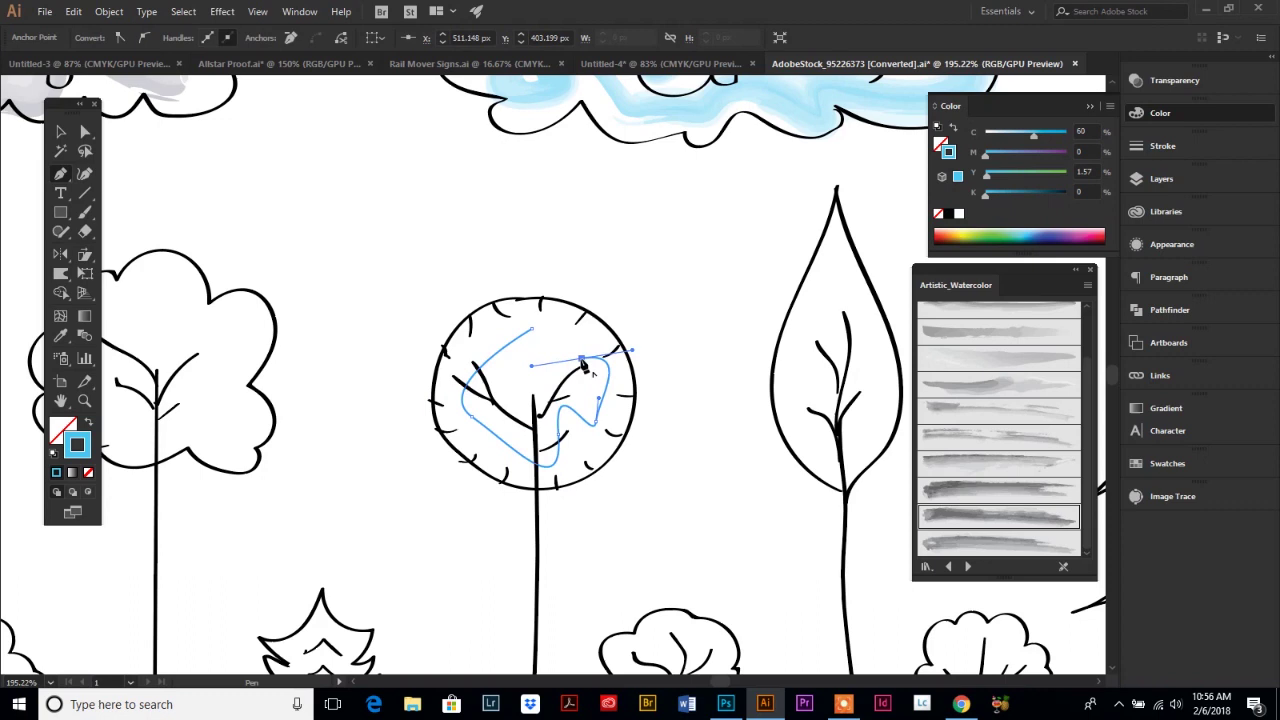
pyautogui.moveTo(531, 329); pyautogui.dragTo(431, 387)
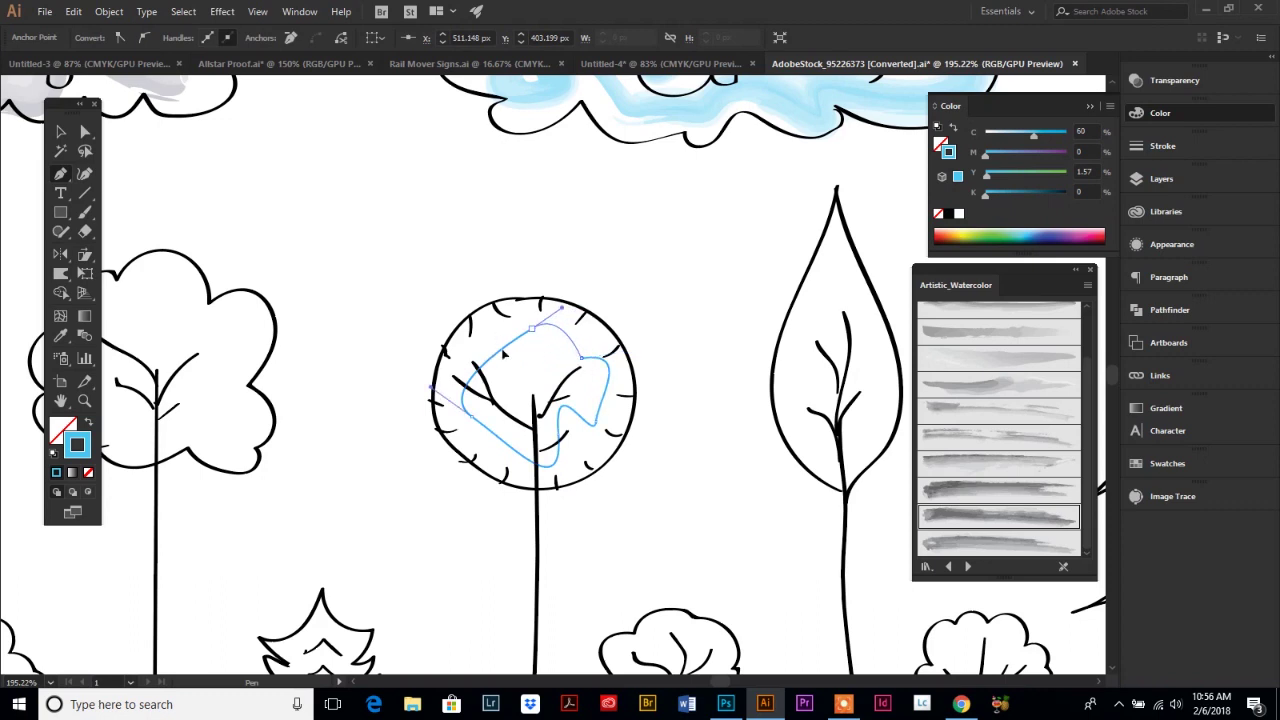
# Step: Give the crown path a watercolor brush in red, and paint extra brush strokes inside
pyautogui.click(997, 385)
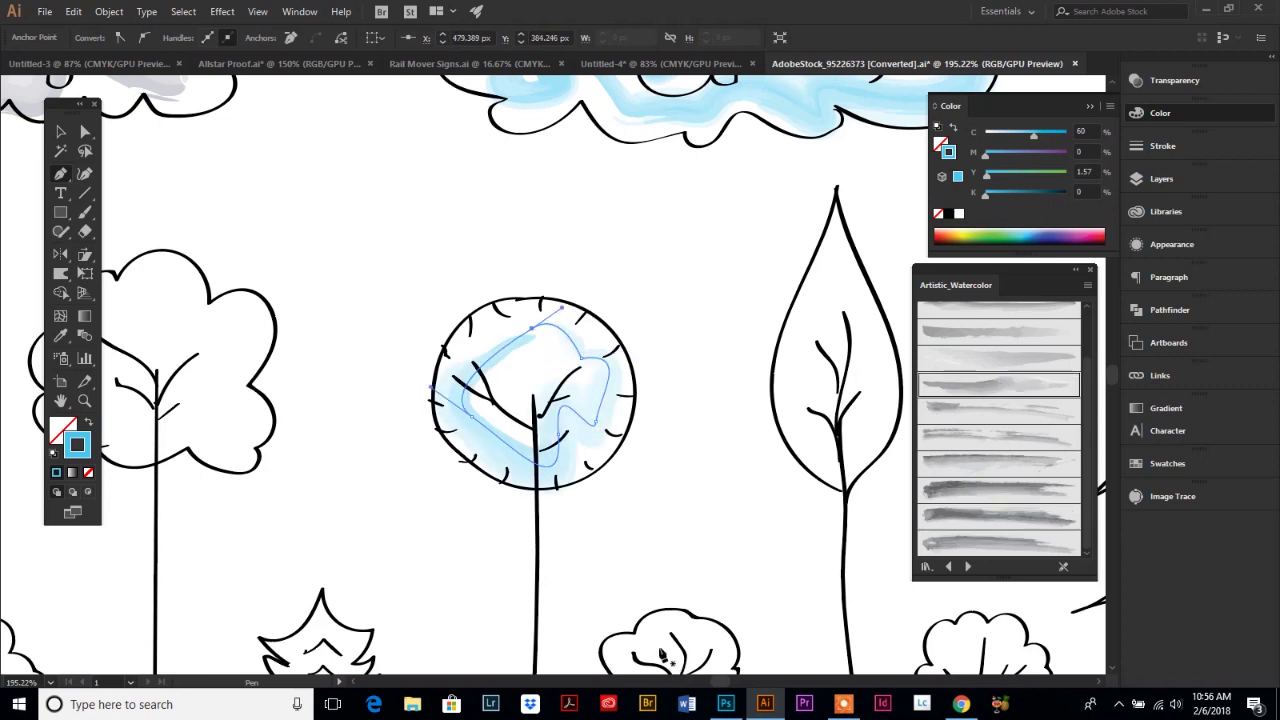
pyautogui.click(1104, 233)
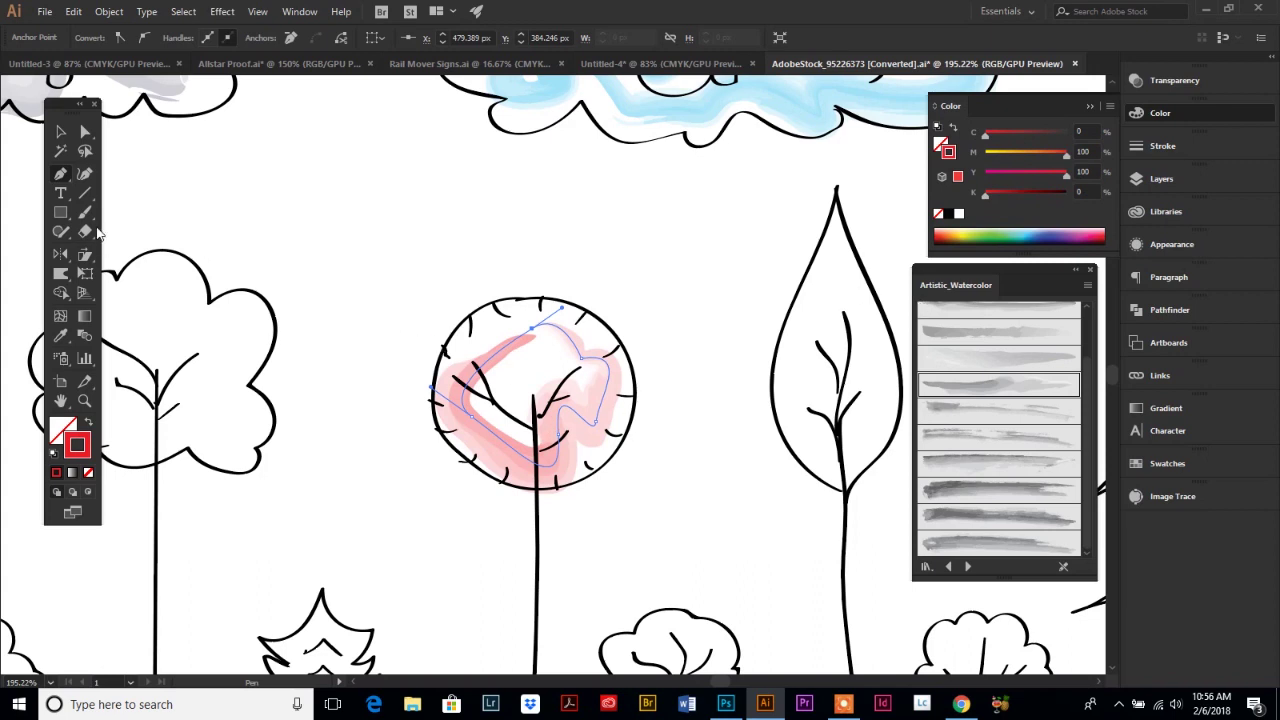
pyautogui.moveTo(88, 215); pyautogui.dragTo(158, 208)
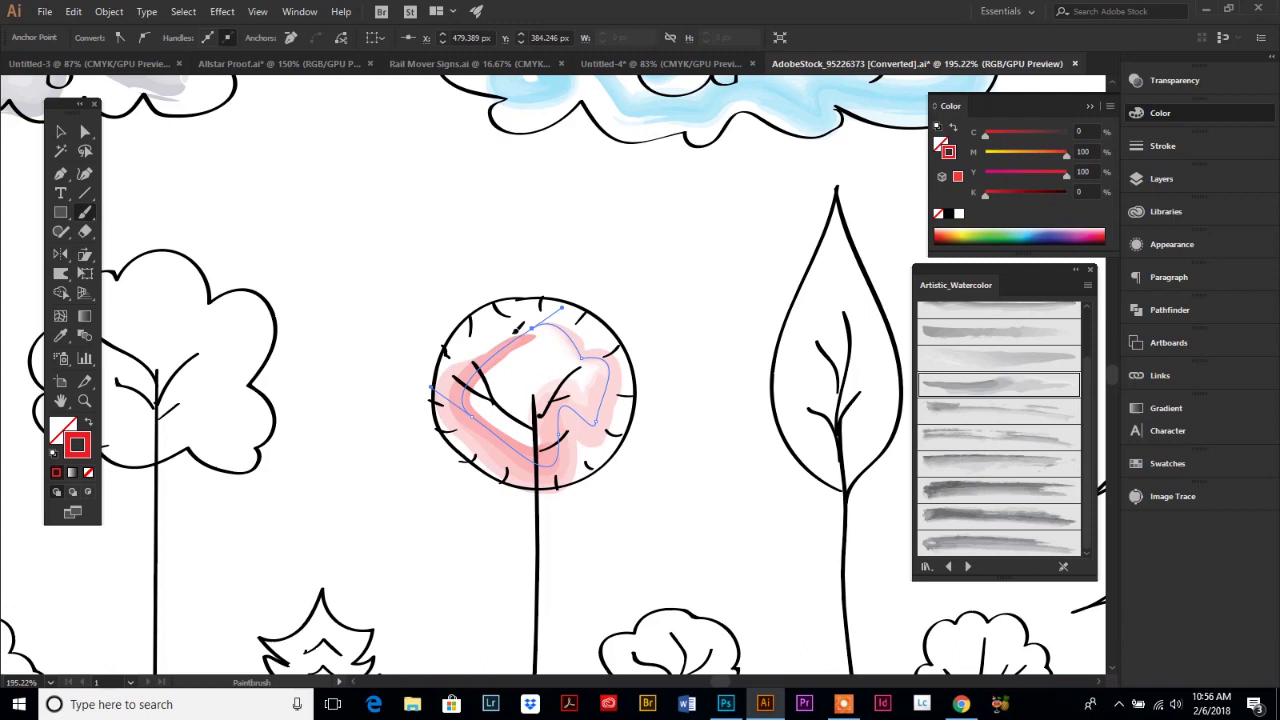
pyautogui.moveTo(502, 318)
pyautogui.mouseDown()
pyautogui.moveTo(557, 338)
pyautogui.moveTo(513, 375)
pyautogui.moveTo(530, 423)
pyautogui.moveTo(571, 378)
pyautogui.moveTo(570, 346)
pyautogui.moveTo(565, 429)
pyautogui.mouseUp()
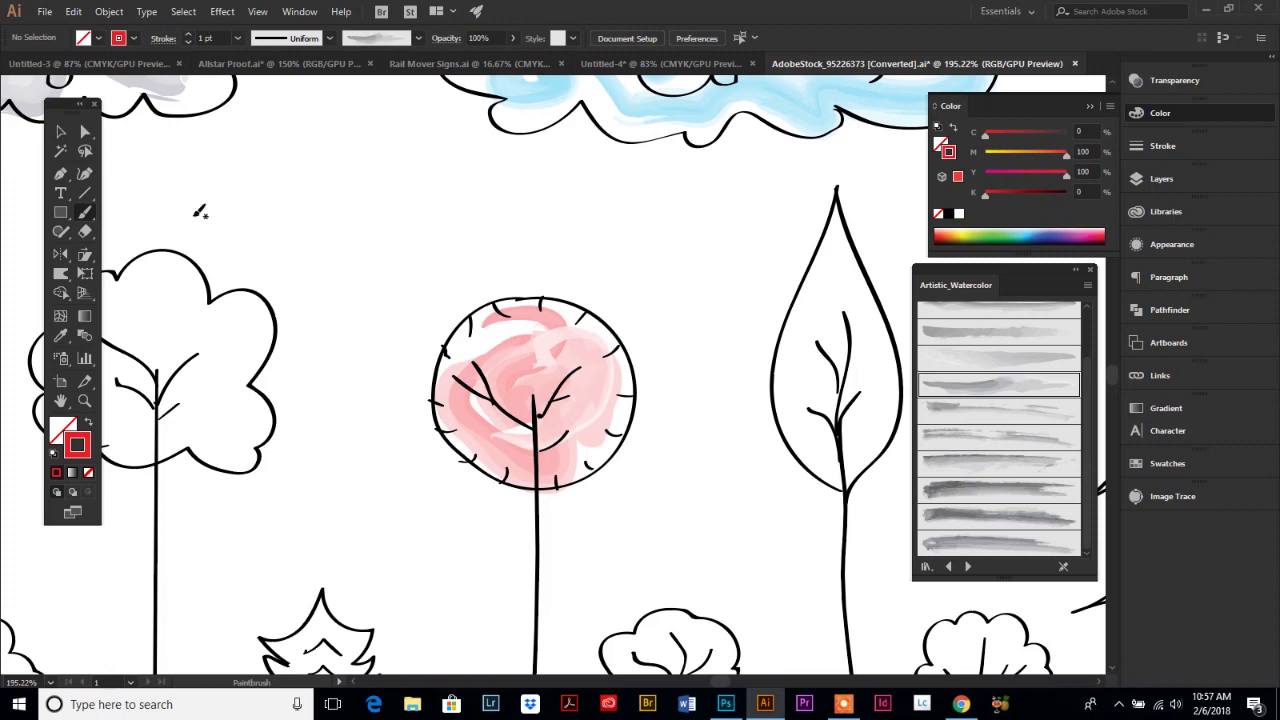
# Step: Select the pink watercolor path and zoom in closely on the crown
pyautogui.click(84, 134)
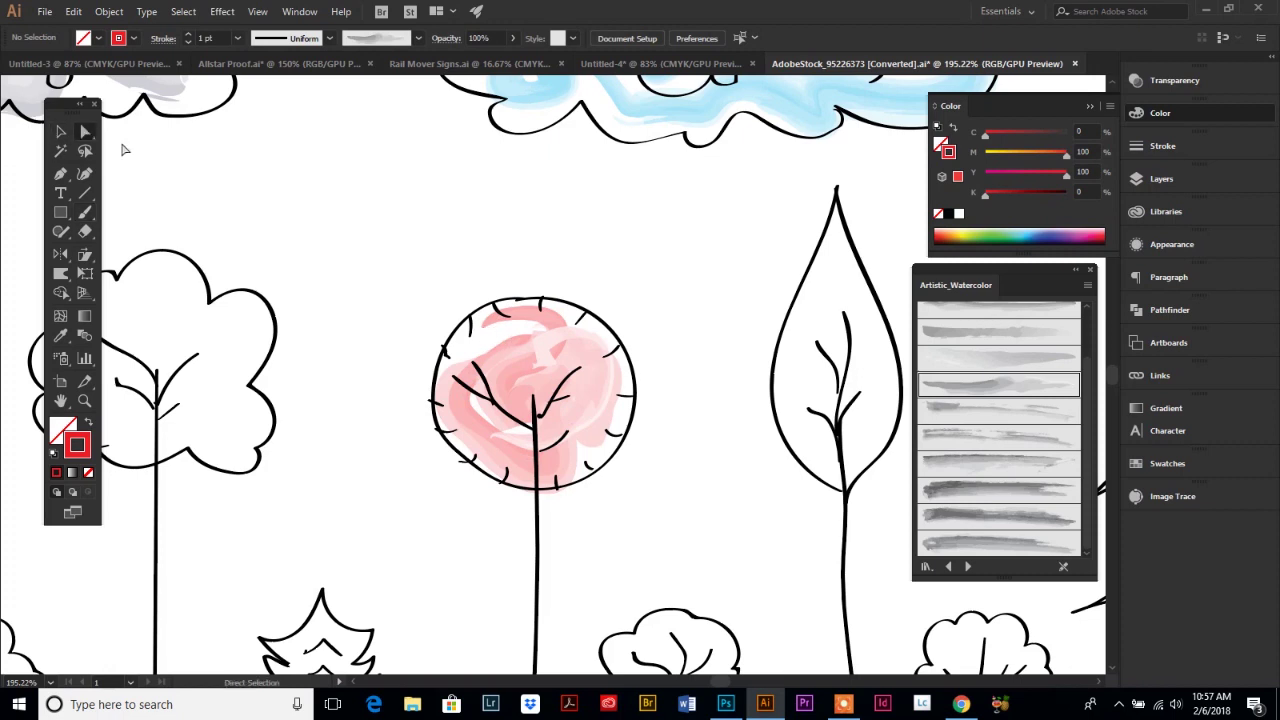
pyautogui.click(545, 358)
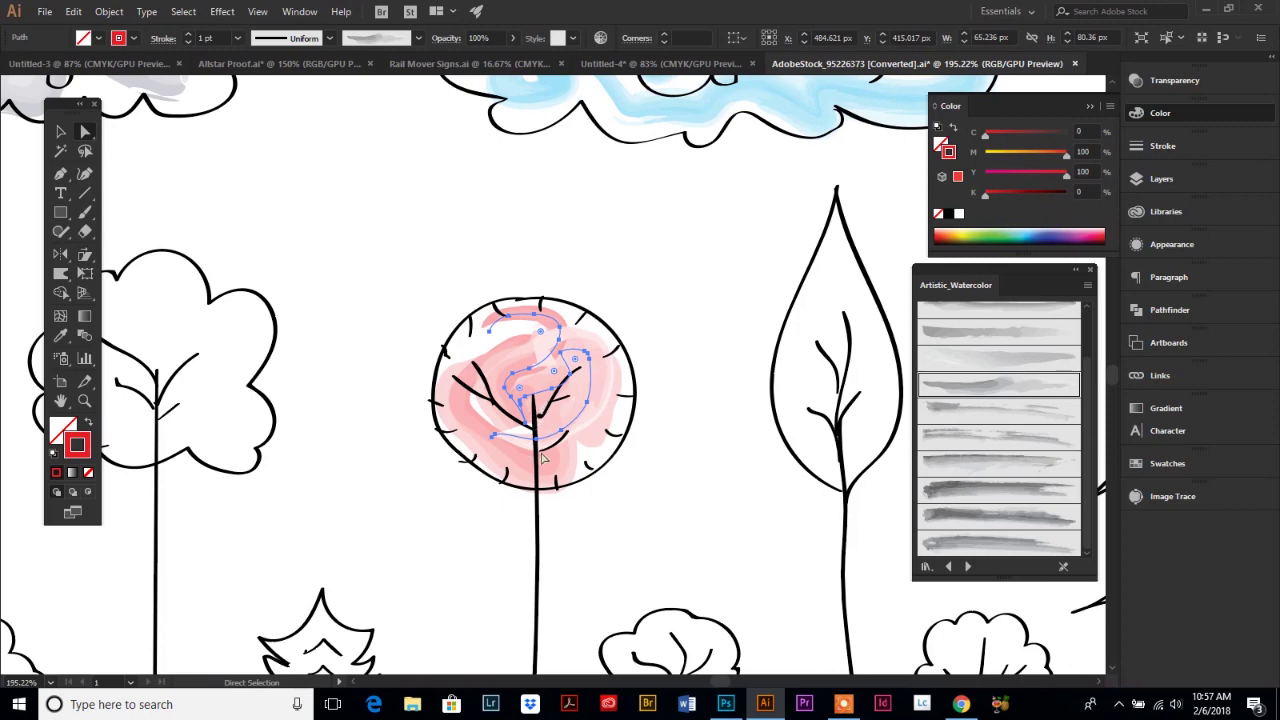
pyautogui.click(84, 401)
pyautogui.moveTo(543, 345); pyautogui.dragTo(779, 533)
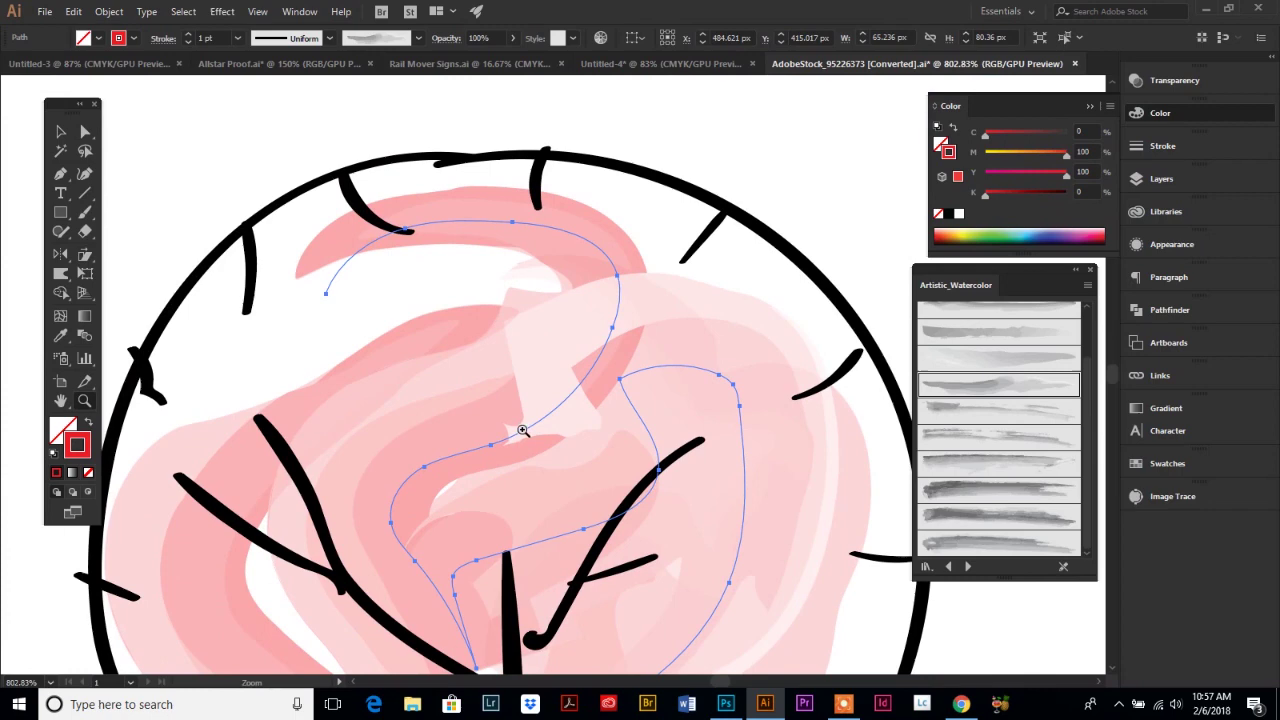
pyautogui.click(85, 131)
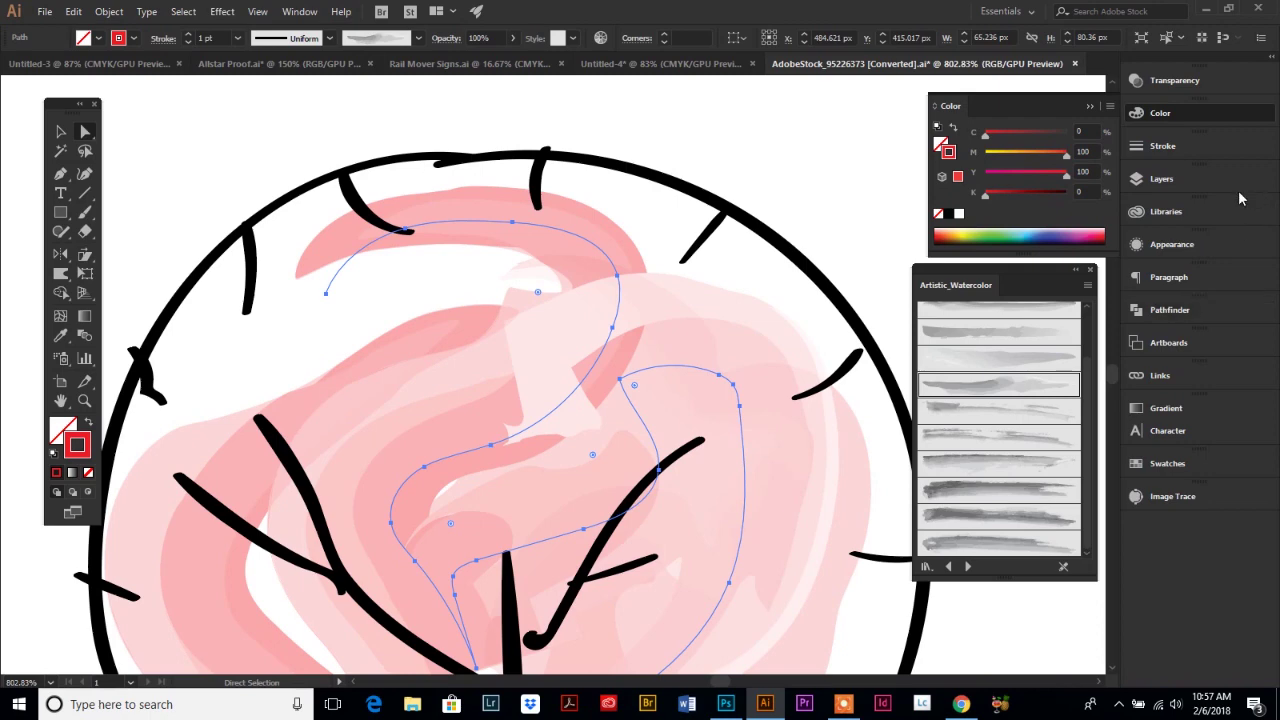
# Step: Set the pink stroke to Round Cap and Round Join in the Stroke panel
pyautogui.click(1162, 146)
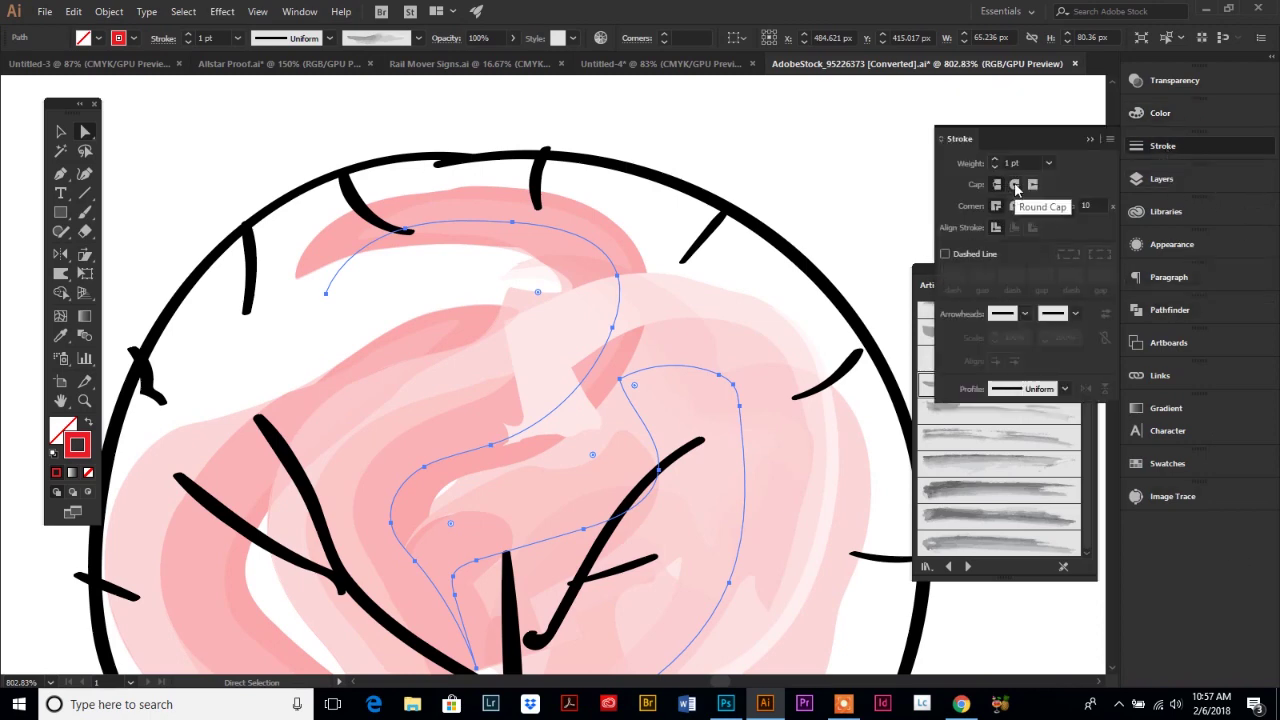
pyautogui.click(1015, 186)
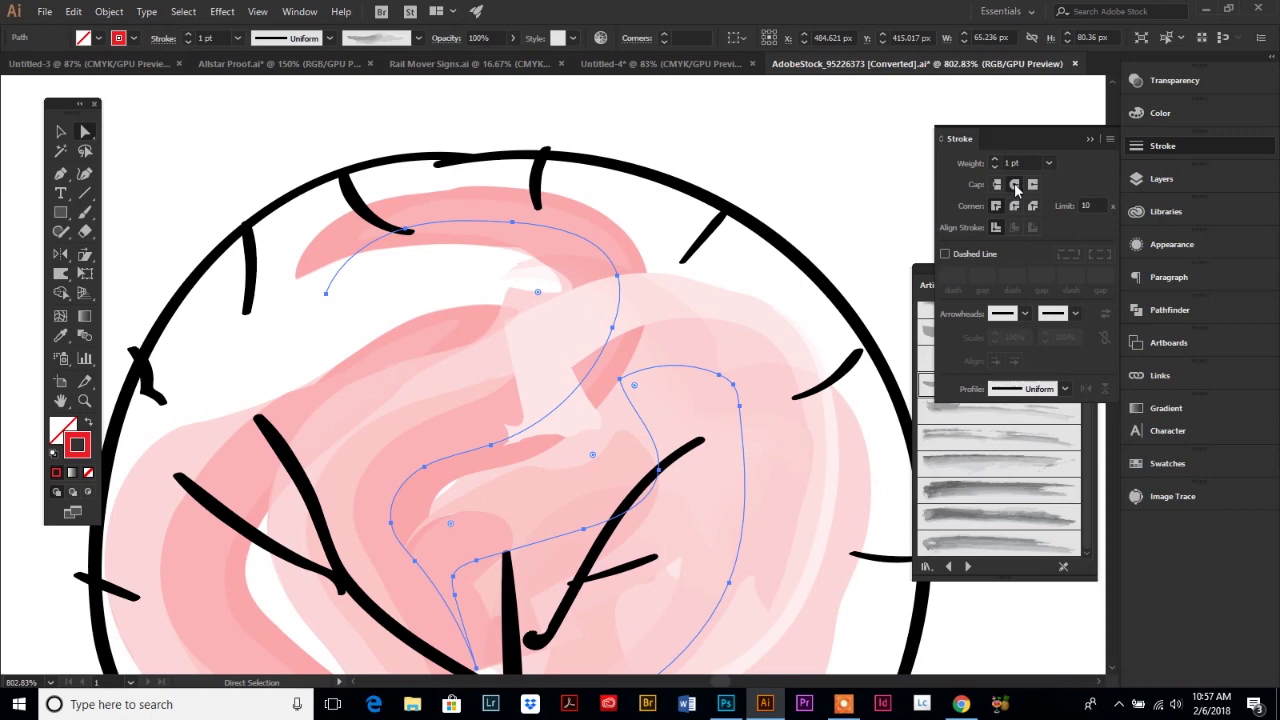
pyautogui.click(1016, 207)
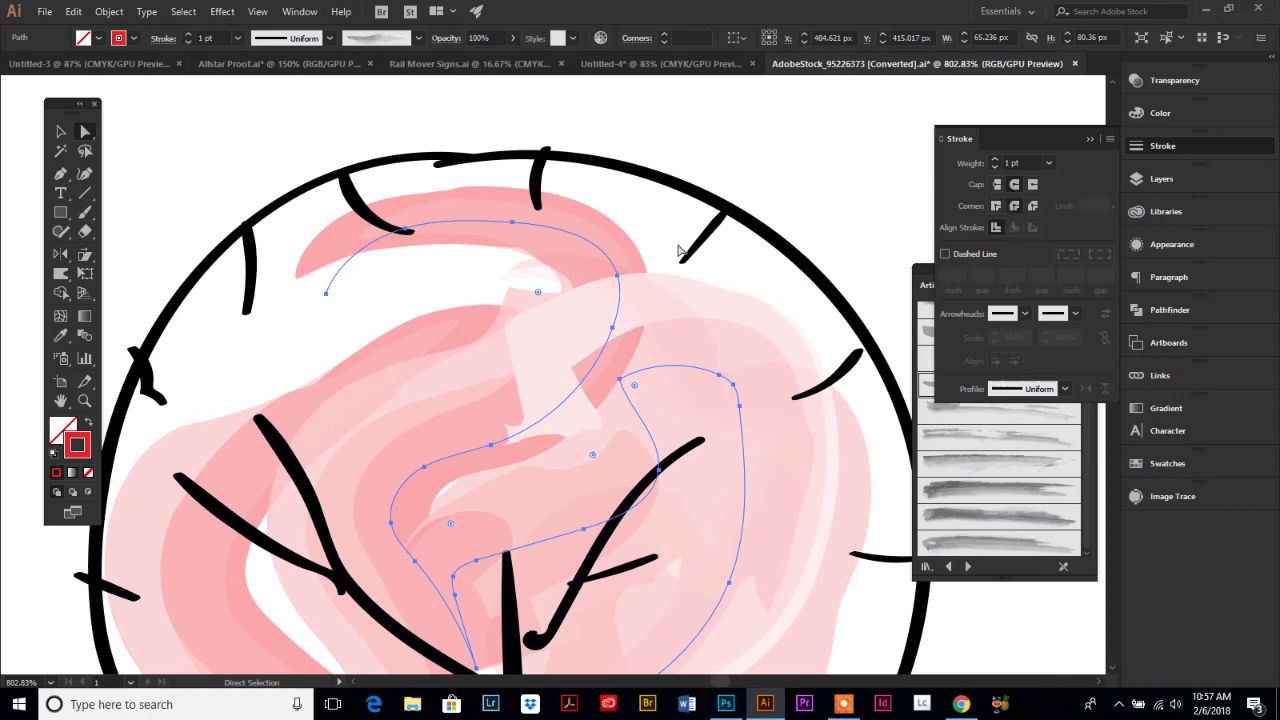
pyautogui.scroll(-5, 680, 323)
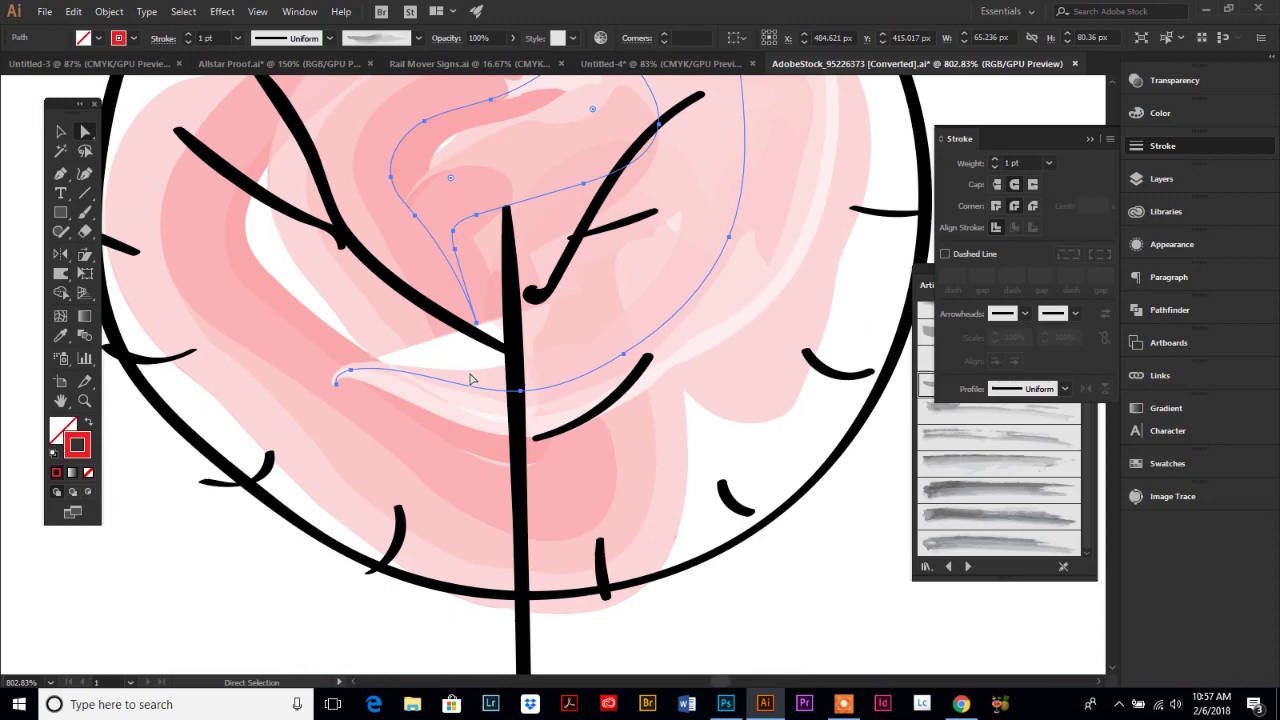
pyautogui.scroll(-1, 472, 380)
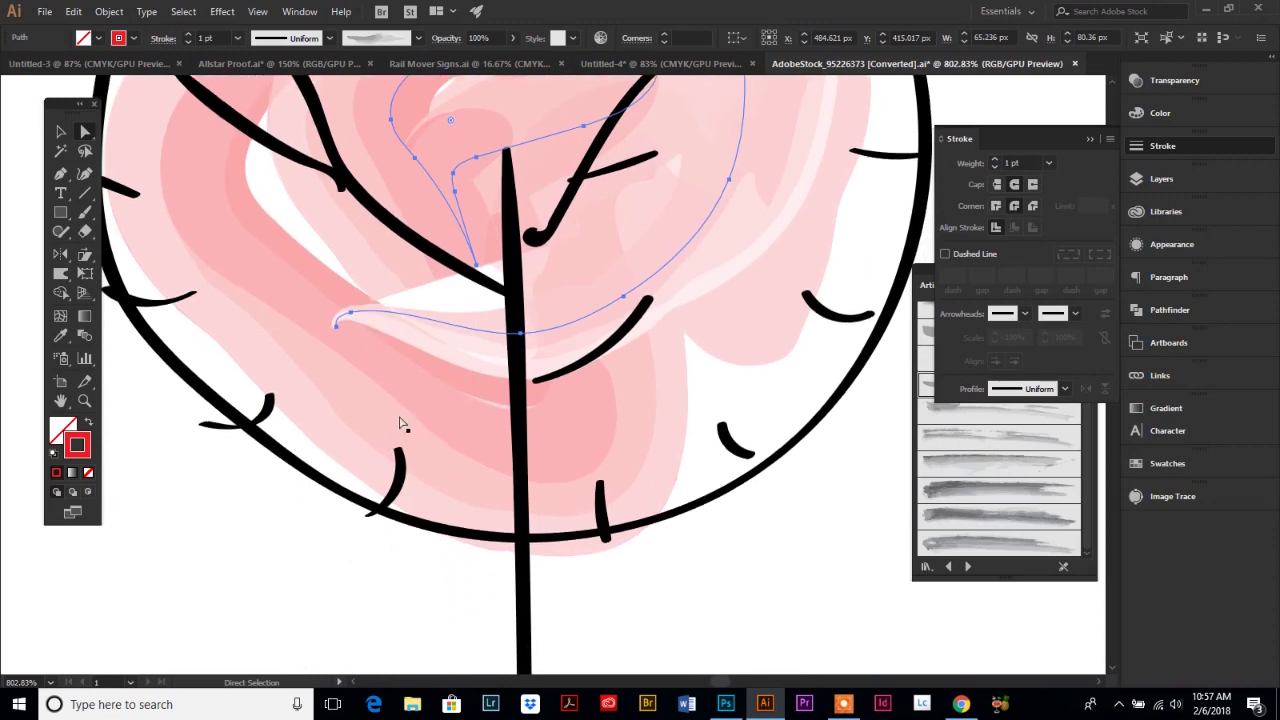
pyautogui.click(660, 603)
pyautogui.click(84, 400)
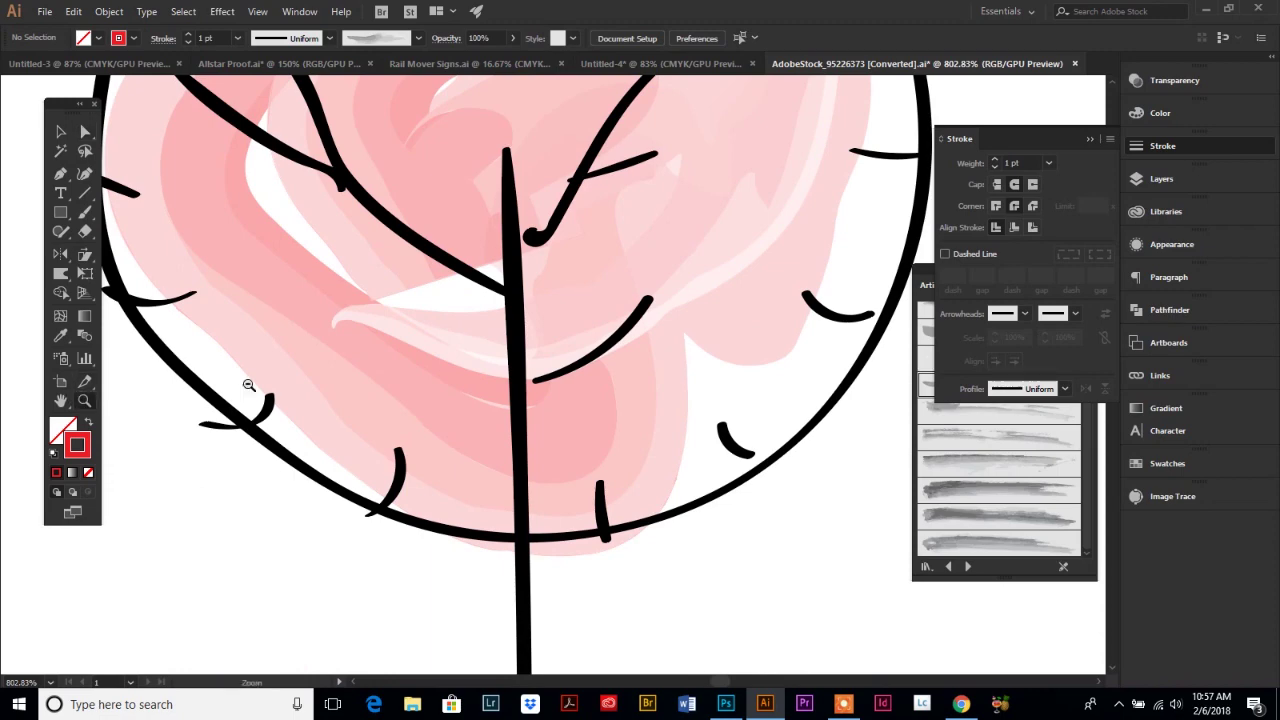
# Step: Zoom out repeatedly from the pink crown until the full artboard of clouds and trees shows
pyautogui.keyDown('alt'); pyautogui.click(679, 418); pyautogui.keyUp('alt')
pyautogui.keyDown('alt'); pyautogui.click(672, 408); pyautogui.keyUp('alt')
pyautogui.keyDown('alt'); pyautogui.click(520, 356); pyautogui.keyUp('alt')
pyautogui.keyDown('alt'); pyautogui.click(463, 446); pyautogui.keyUp('alt')
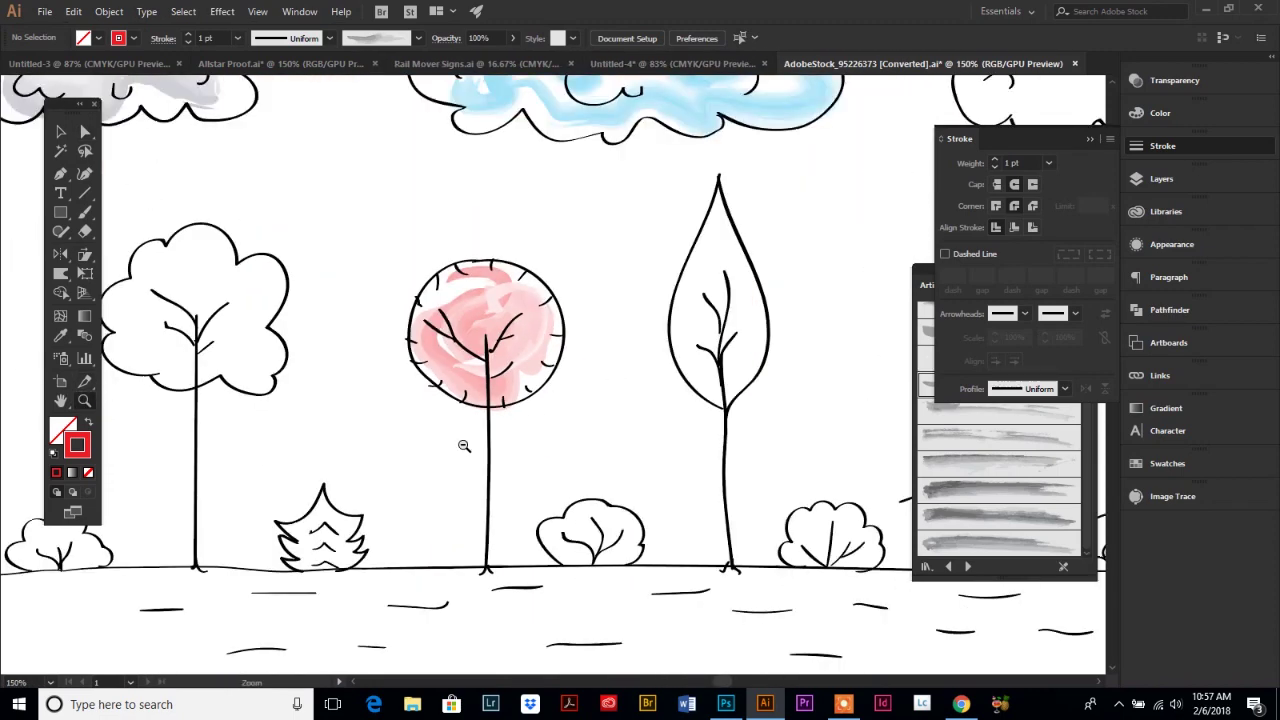
pyautogui.scroll(5, 459, 457)
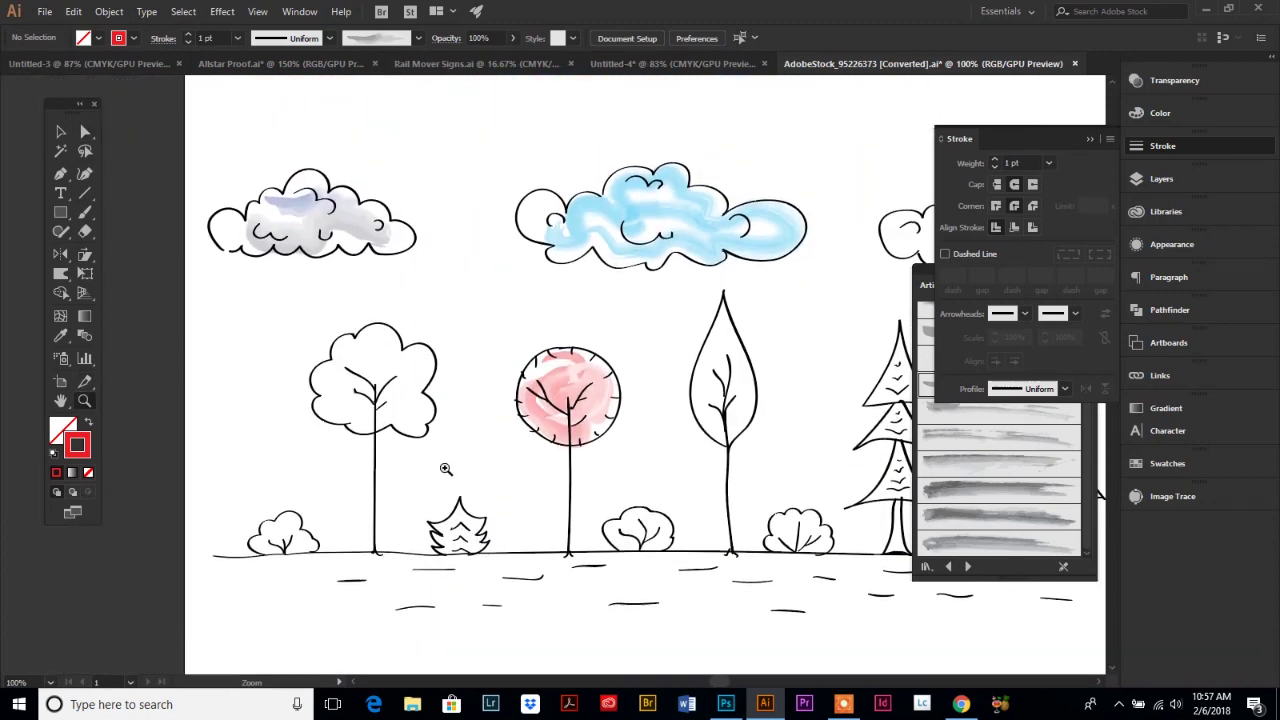
pyautogui.keyDown('alt'); pyautogui.click(744, 492); pyautogui.keyUp('alt')
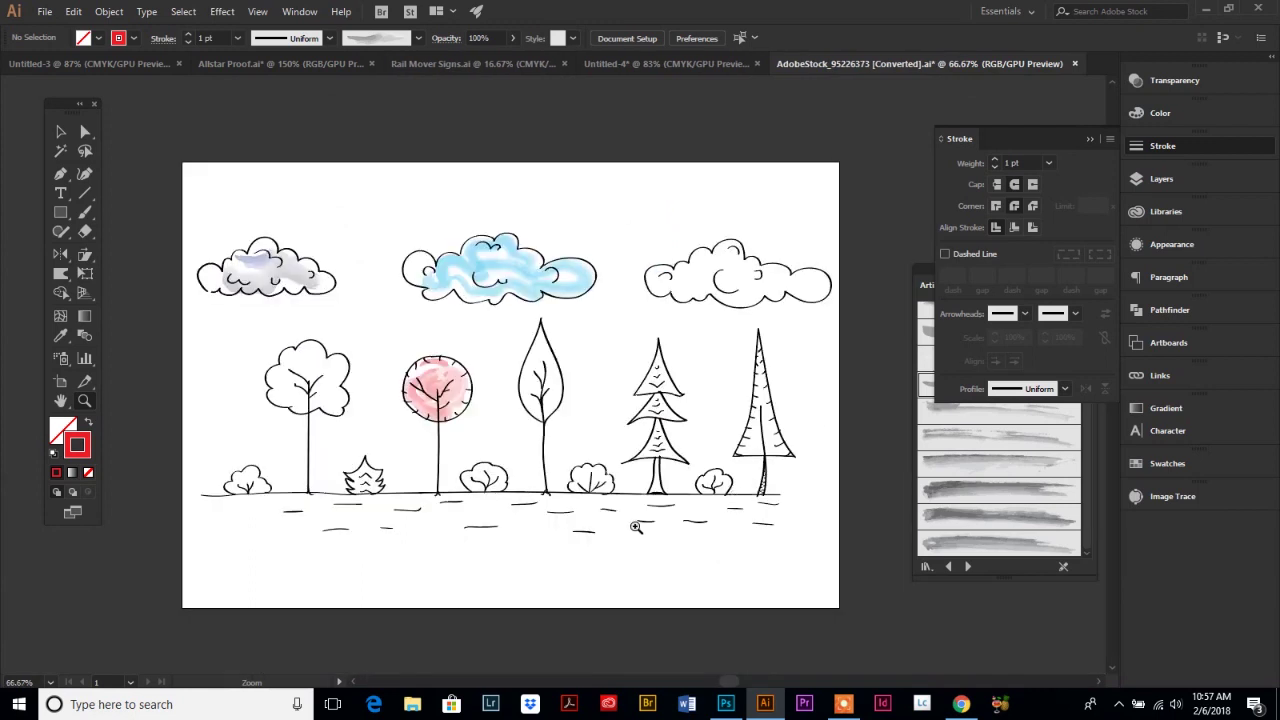